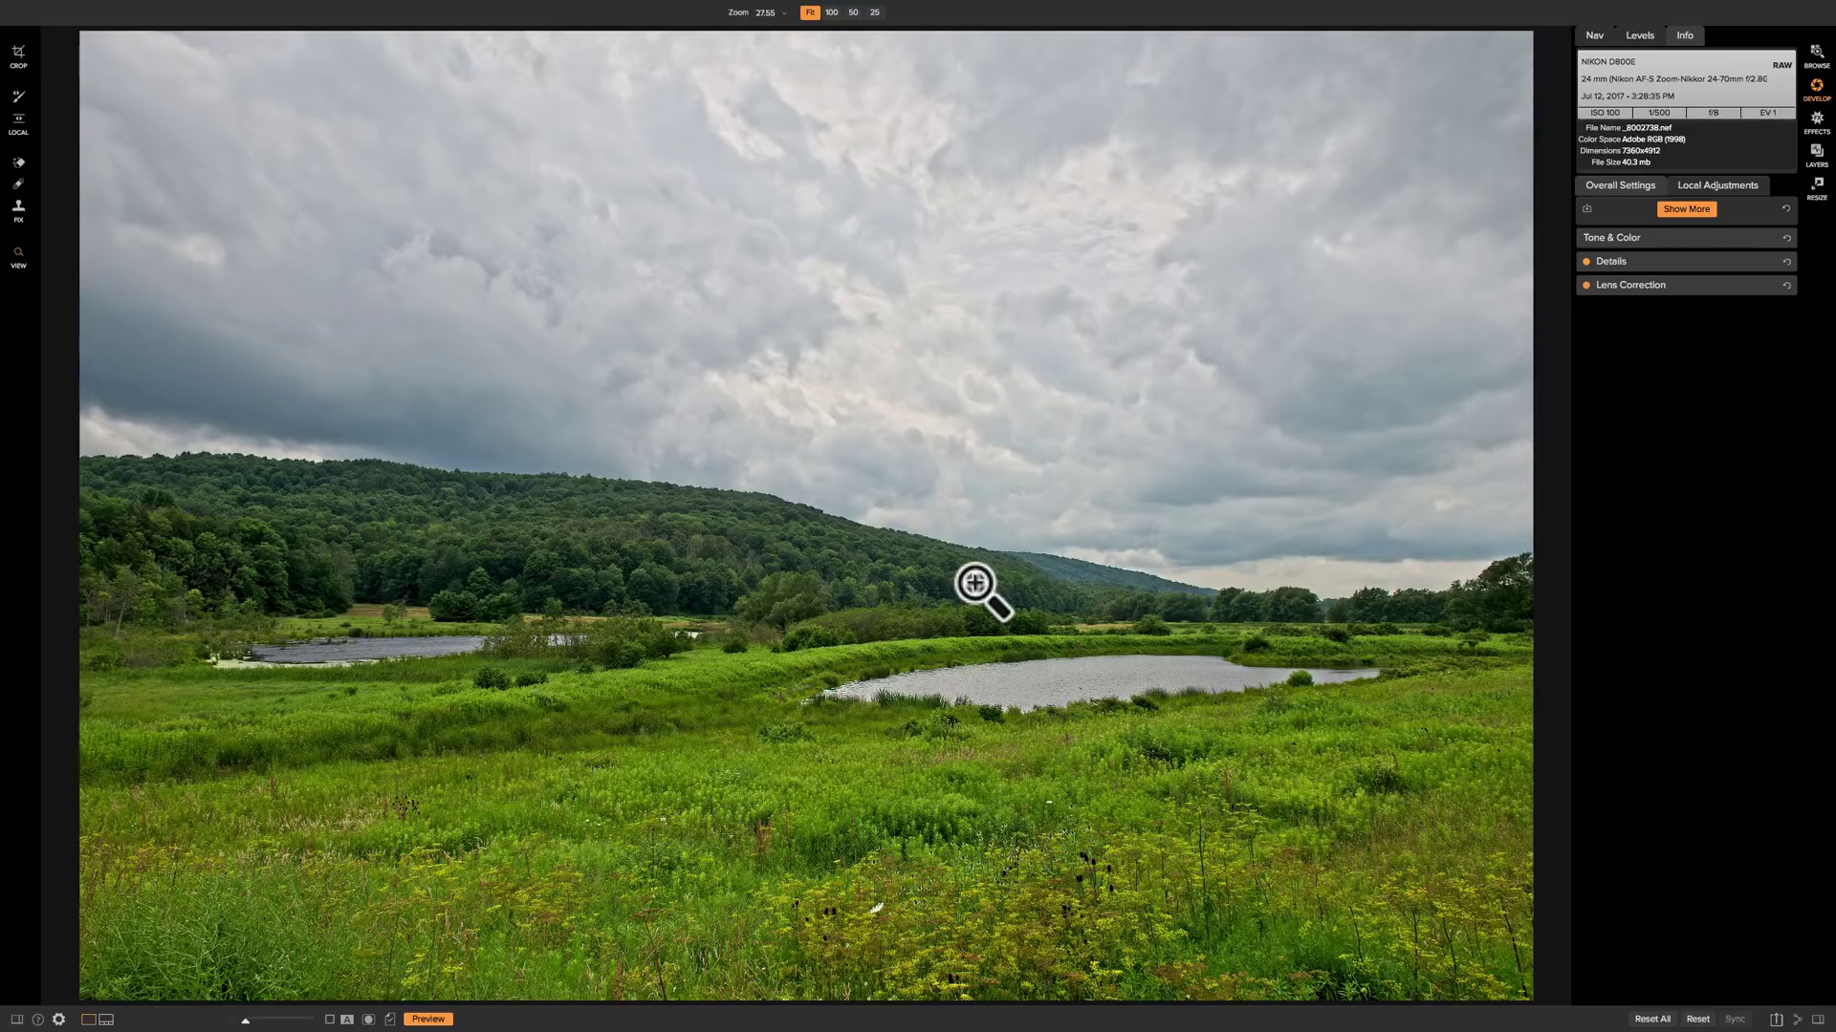
Expand and collapse the Tone & Color, Details and Lens Correction sections to review them
{"action": "left_click", "coordinate": [1671, 236]}
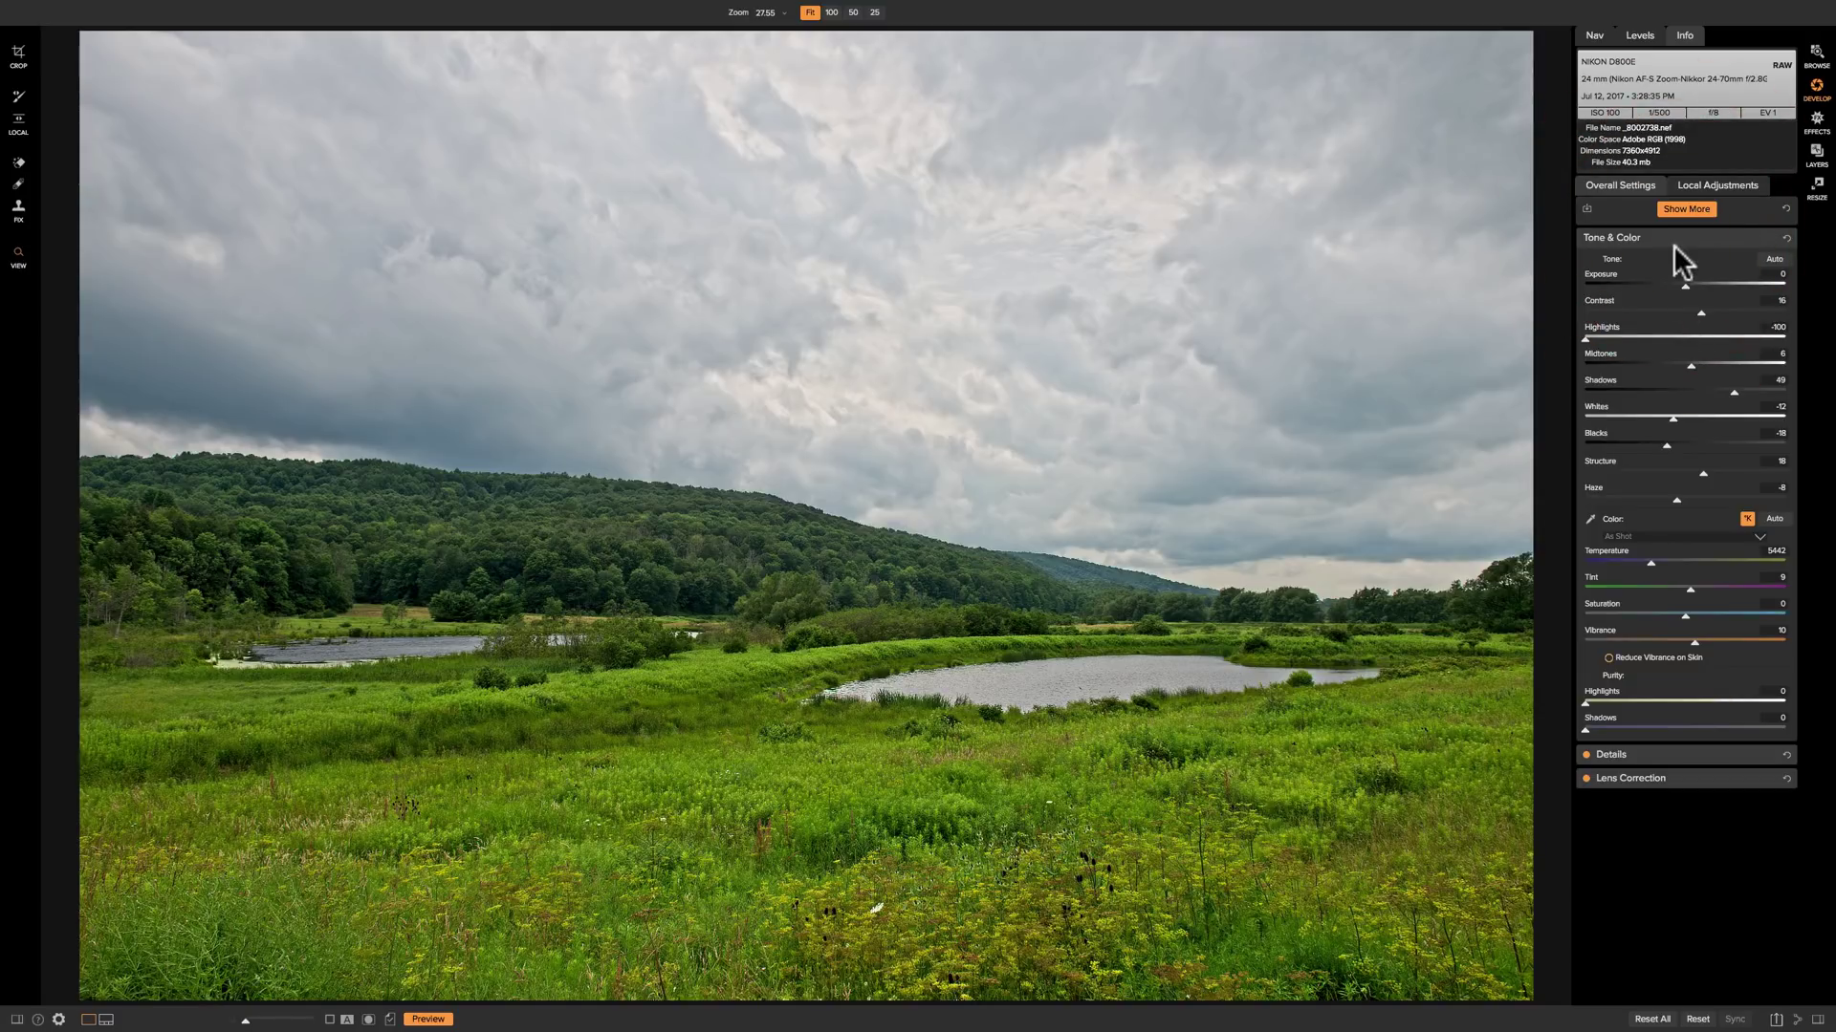
{"action": "left_click", "coordinate": [1675, 237]}
{"action": "left_click", "coordinate": [1674, 258]}
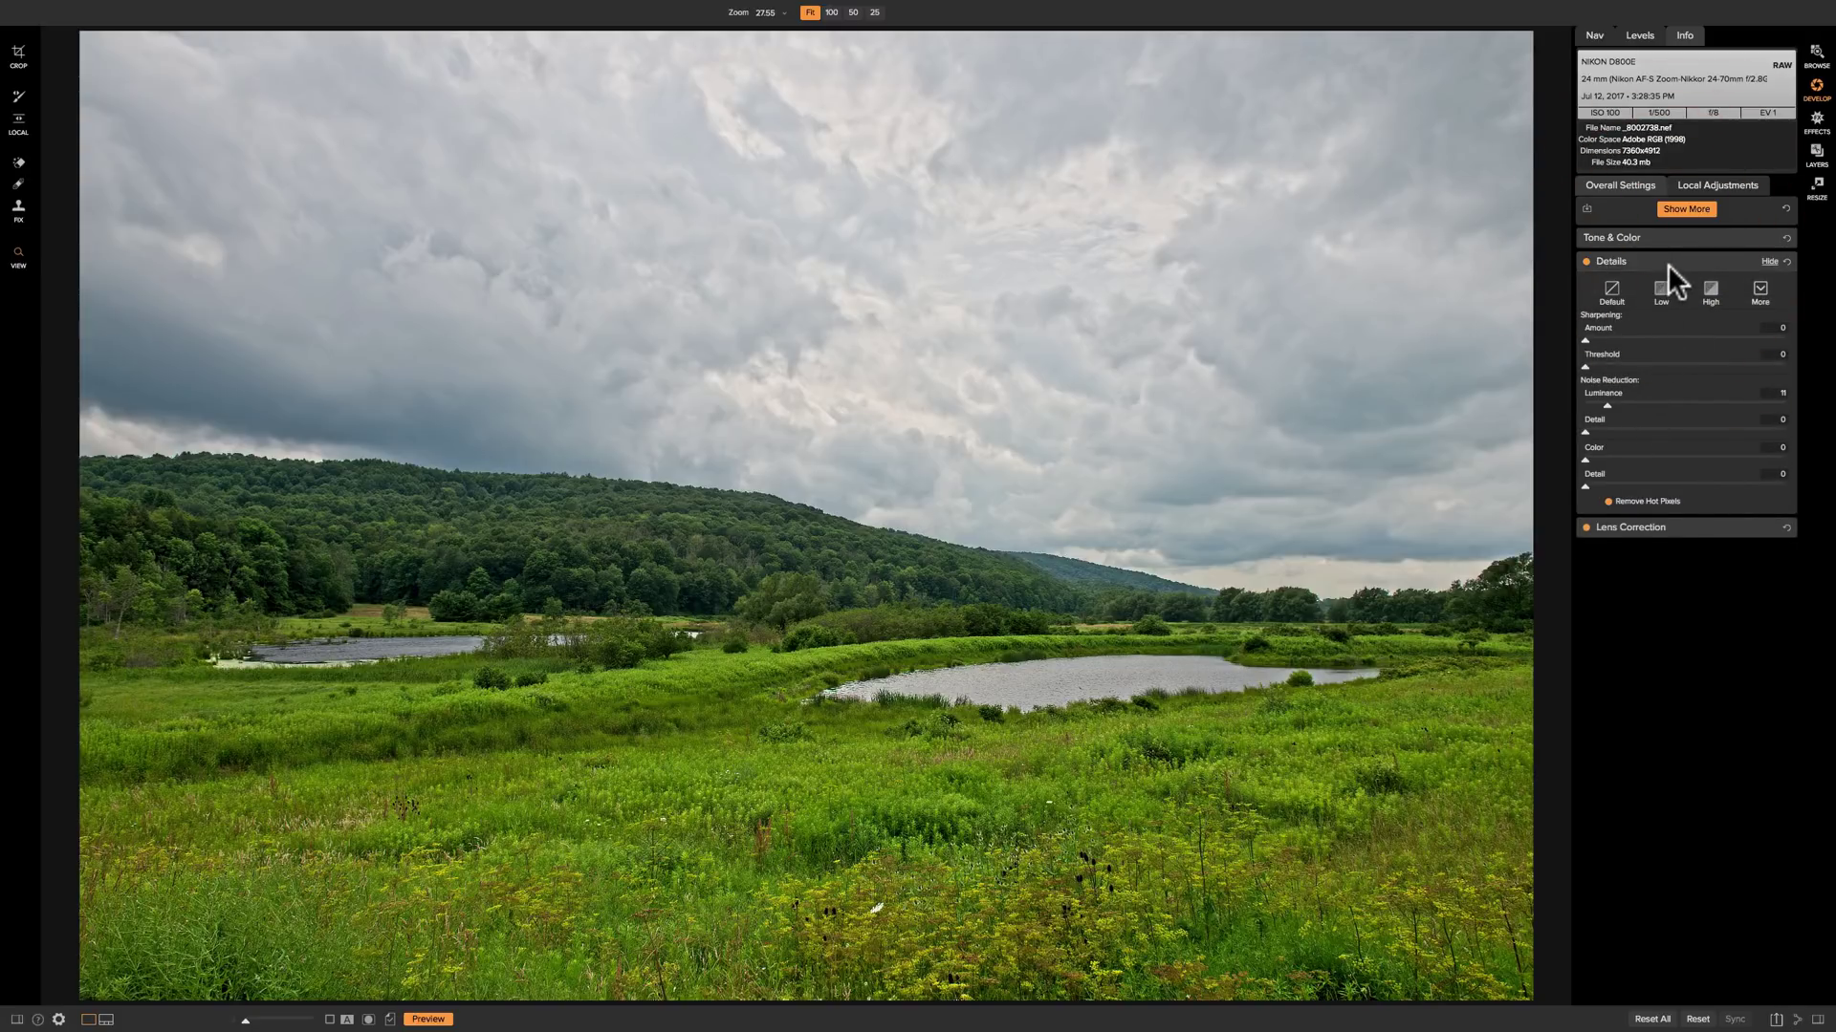
{"action": "left_click", "coordinate": [1667, 262]}
{"action": "left_click", "coordinate": [1669, 281]}
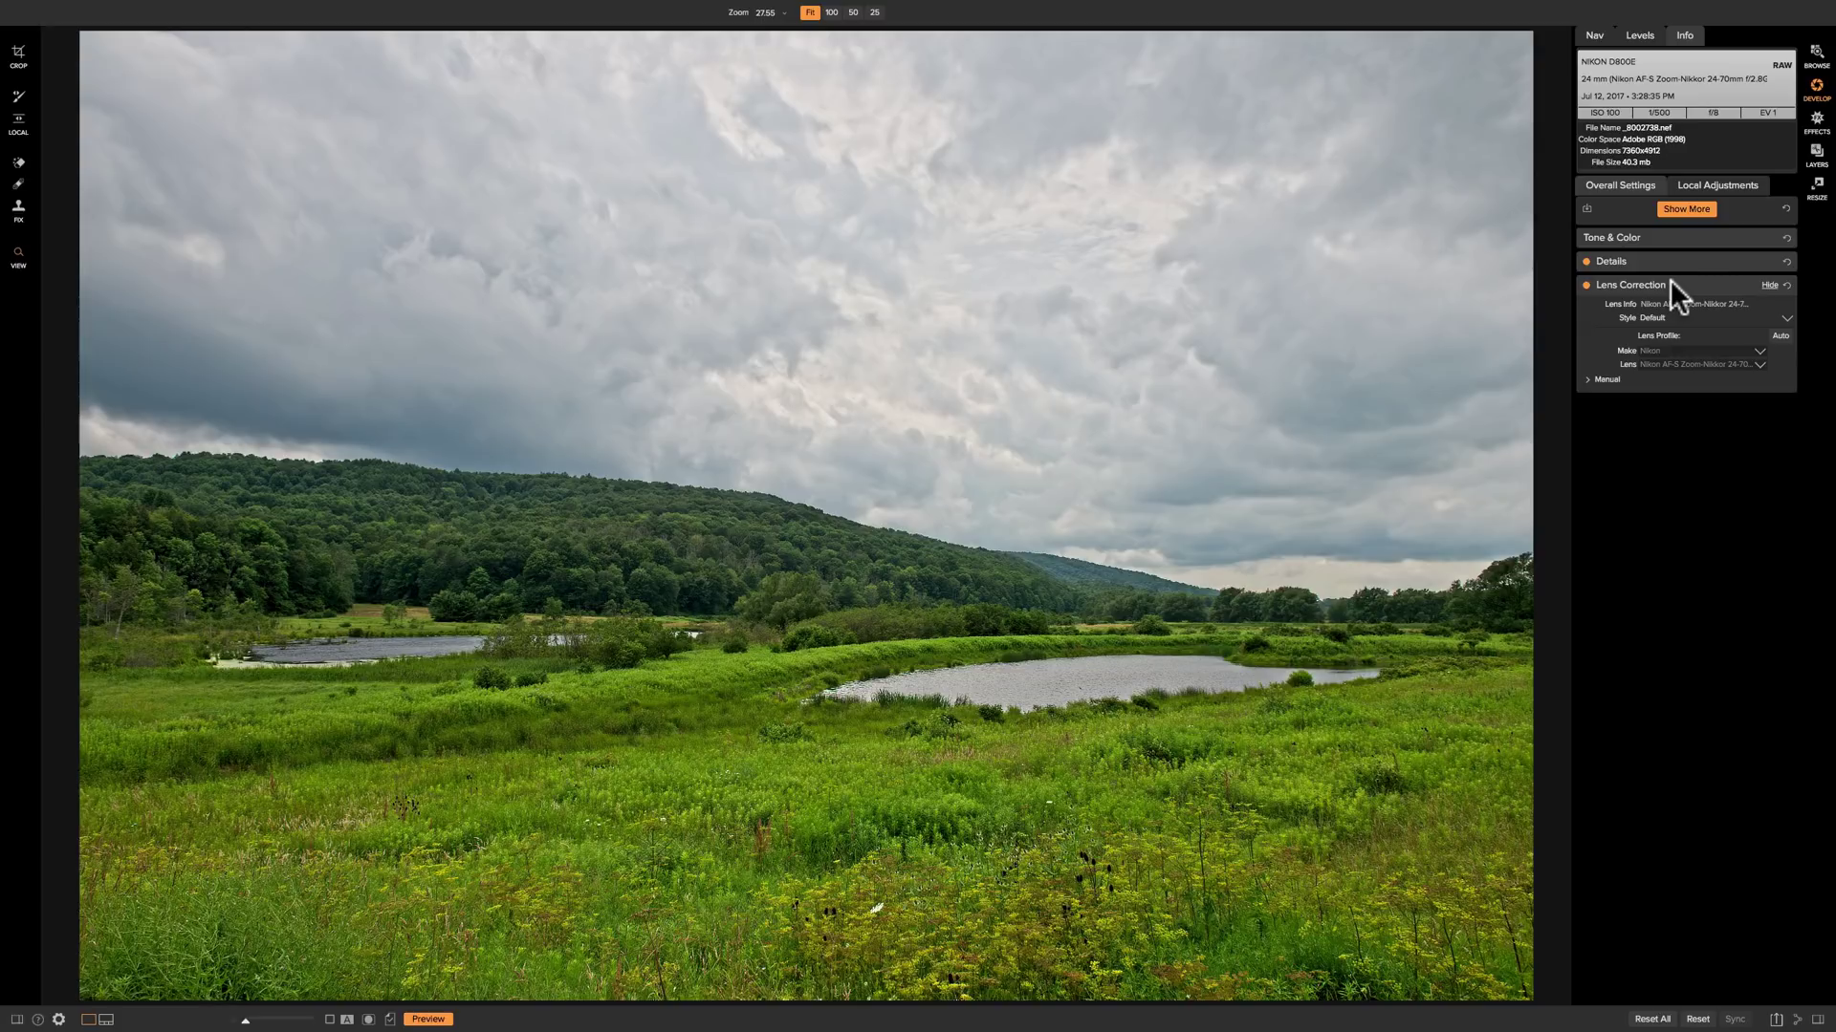
{"action": "left_click", "coordinate": [1670, 281]}
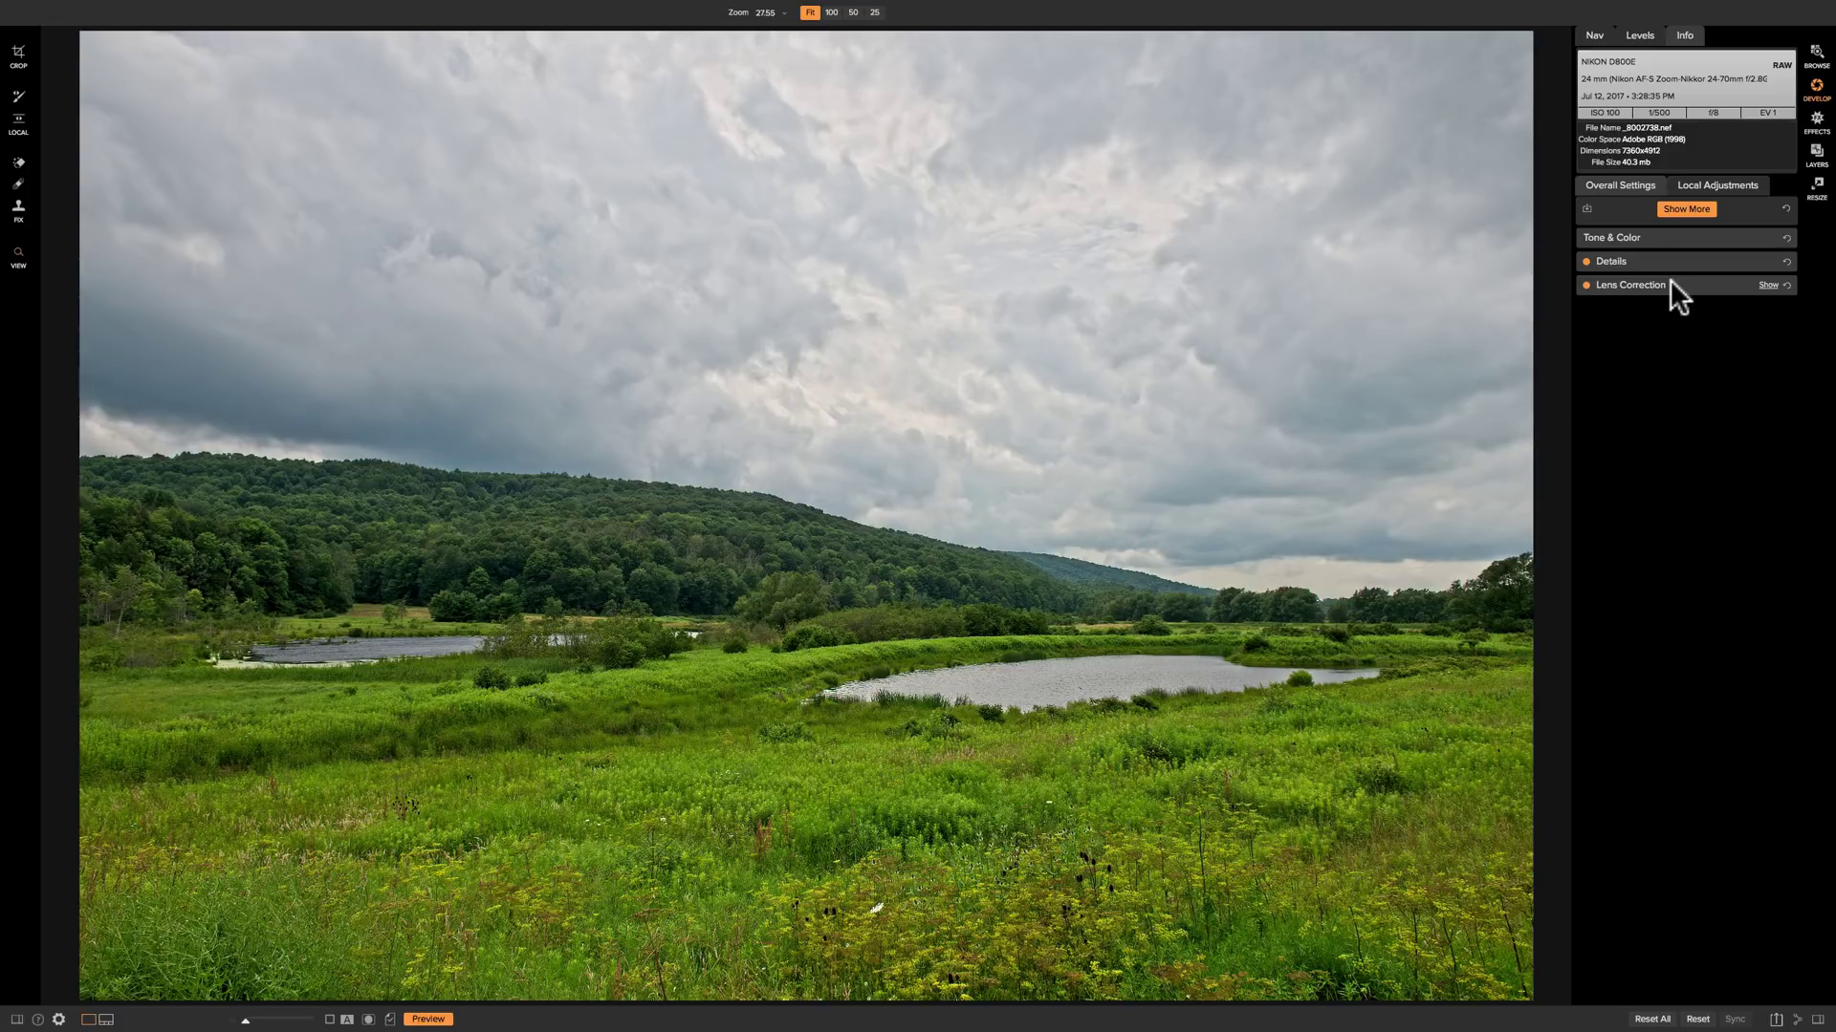
Add a Glow filter from the Show More list, starting at Amount 0, Halo 10, Softlight
{"action": "left_click", "coordinate": [1678, 218]}
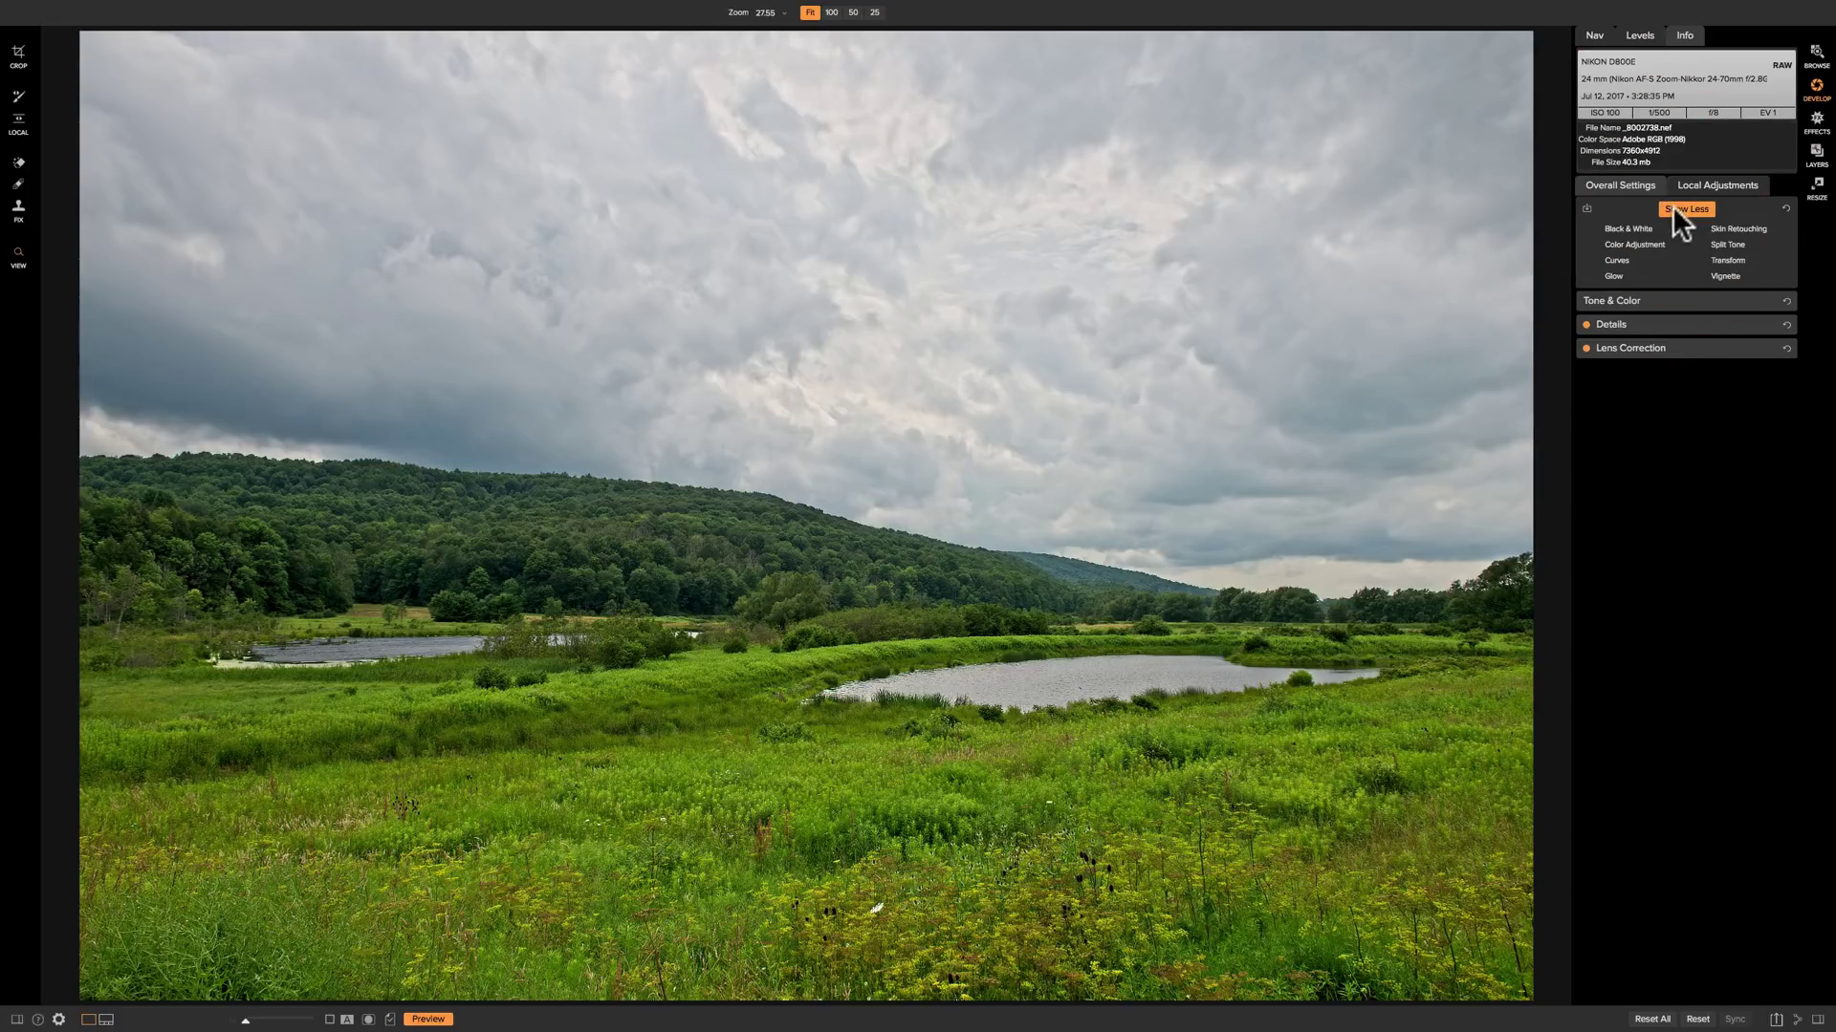
{"action": "left_click", "coordinate": [1614, 276]}
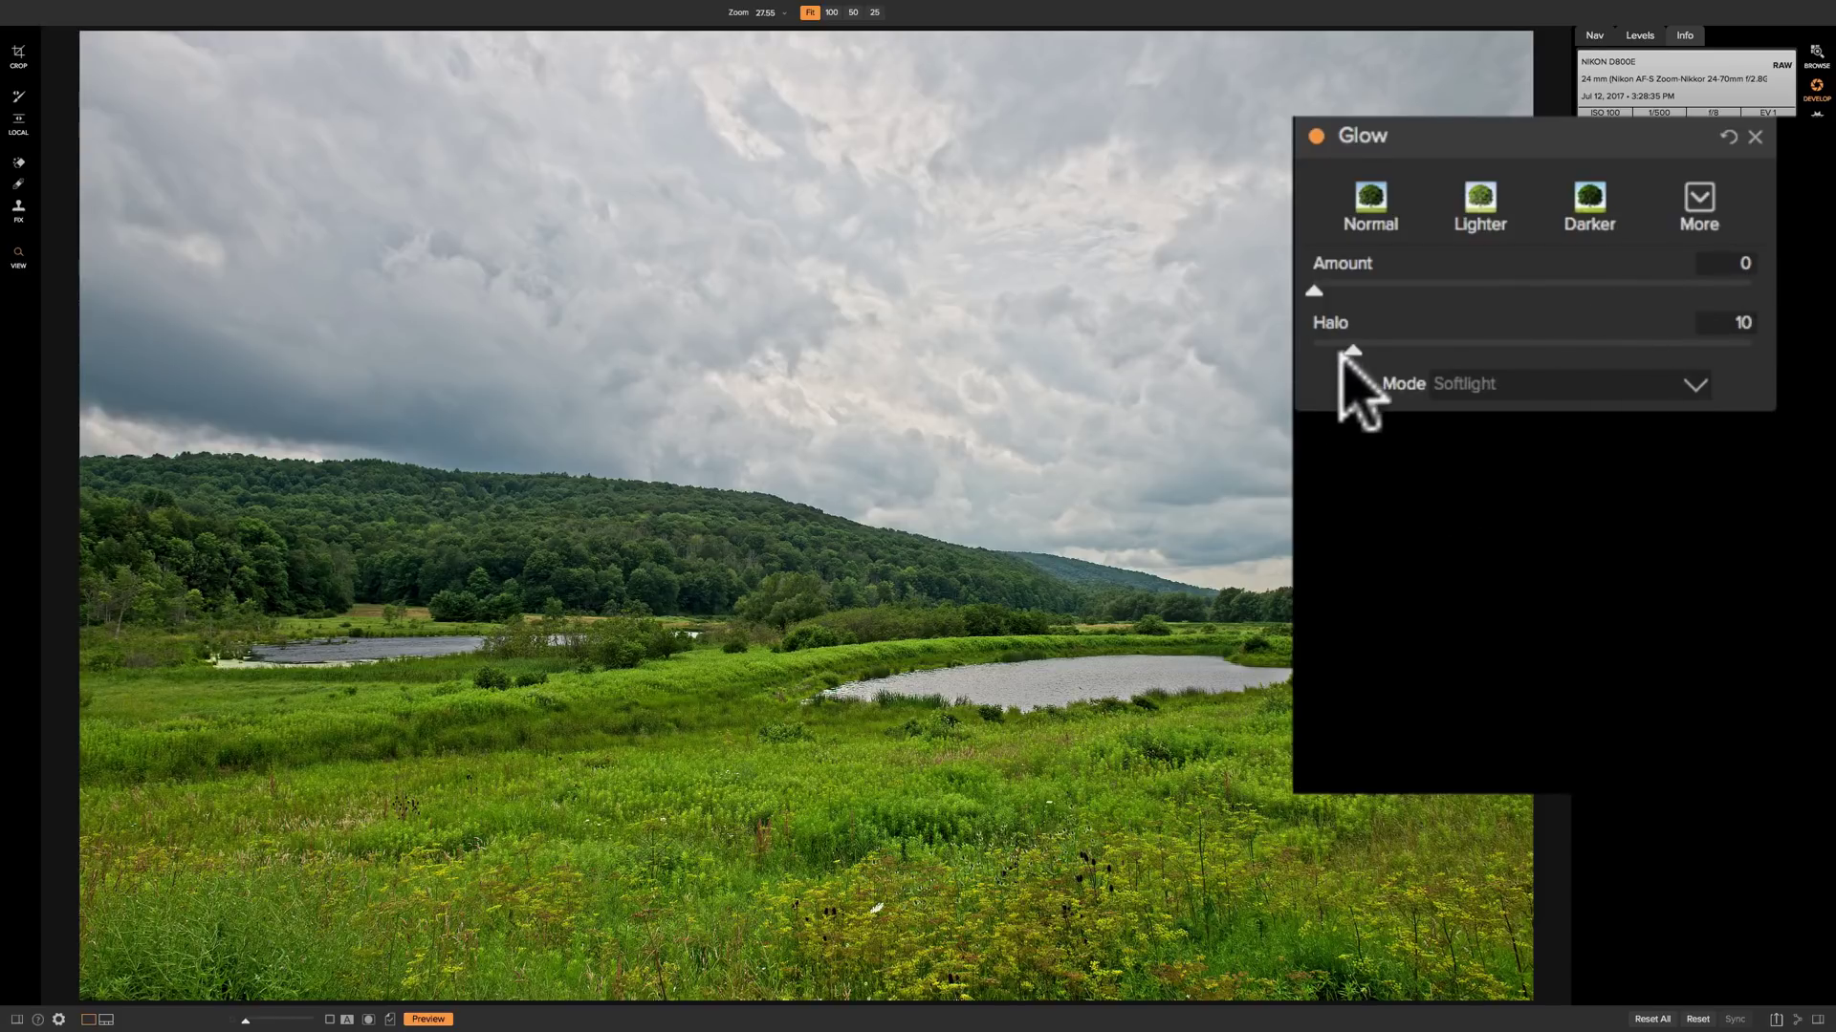
{"action": "left_click", "coordinate": [1437, 350]}
{"action": "mouse_move", "coordinate": [1436, 344]}
{"action": "left_mouse_down"}
{"action": "mouse_move", "coordinate": [1769, 353]}
{"action": "mouse_move", "coordinate": [1358, 346]}
{"action": "mouse_move", "coordinate": [1770, 352]}
{"action": "mouse_move", "coordinate": [1415, 344]}
{"action": "left_mouse_up"}
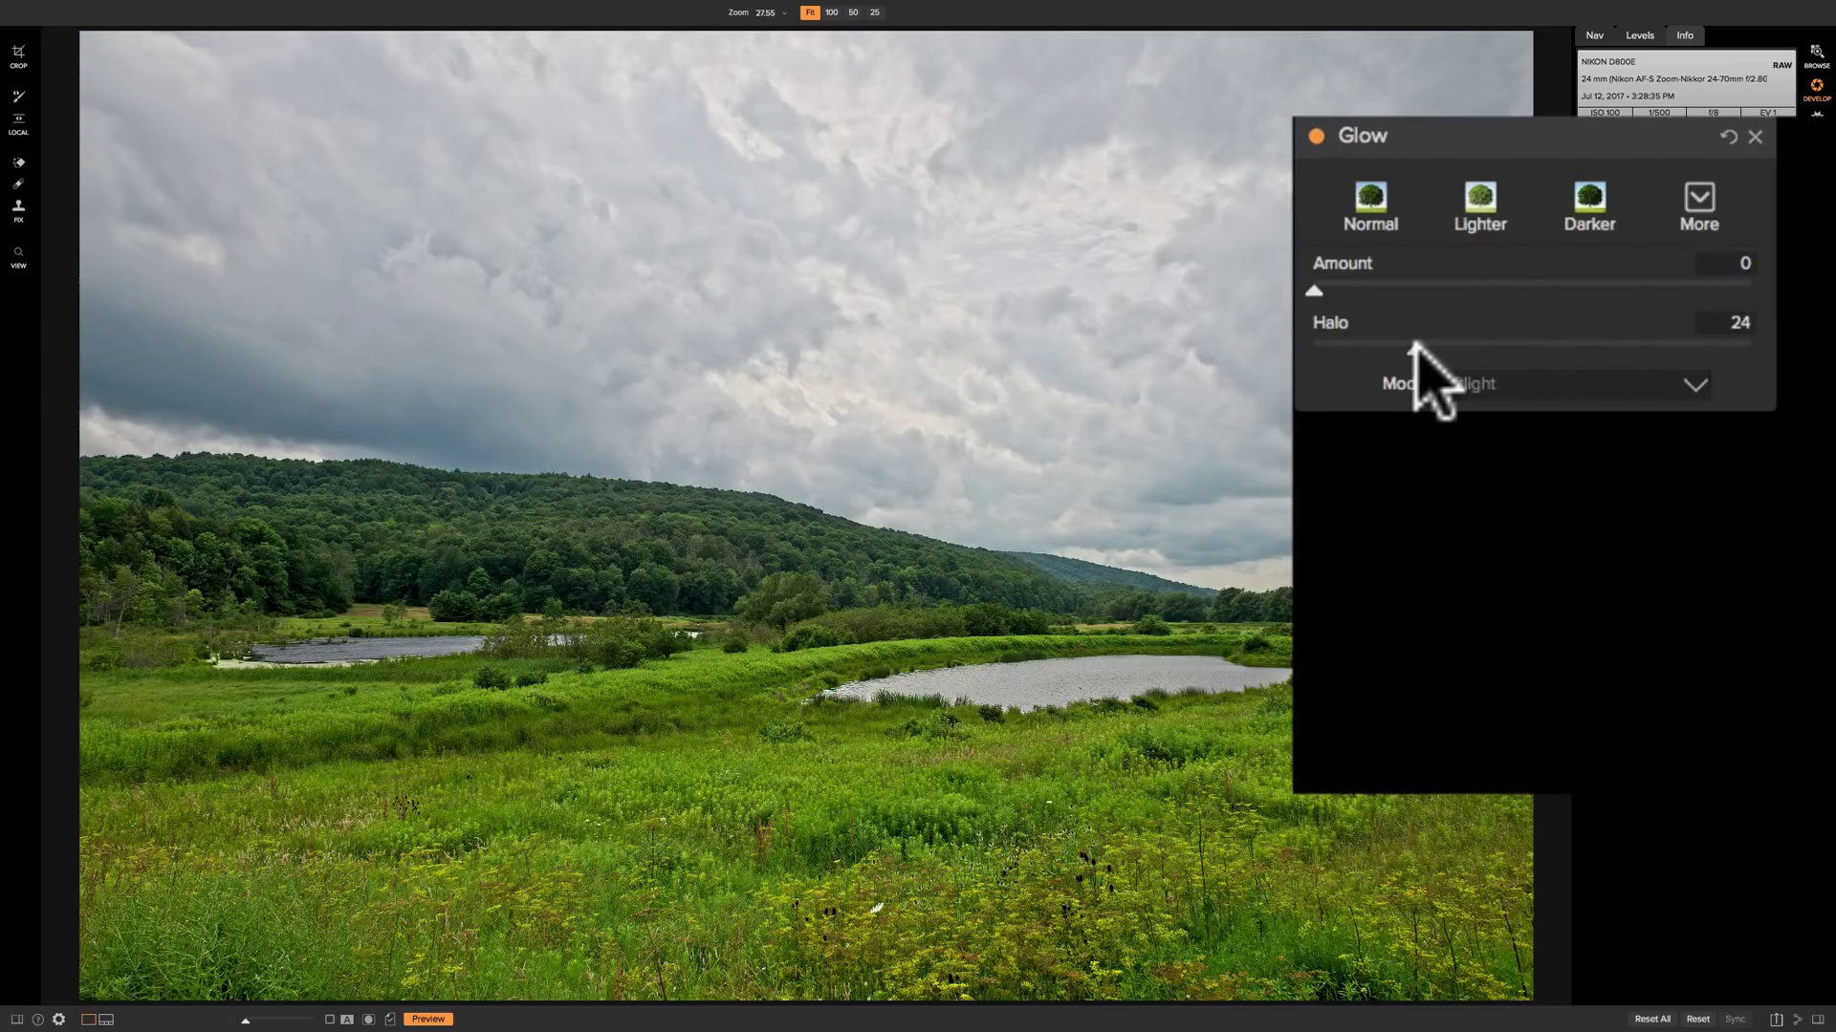
{"action": "left_click", "coordinate": [1350, 345]}
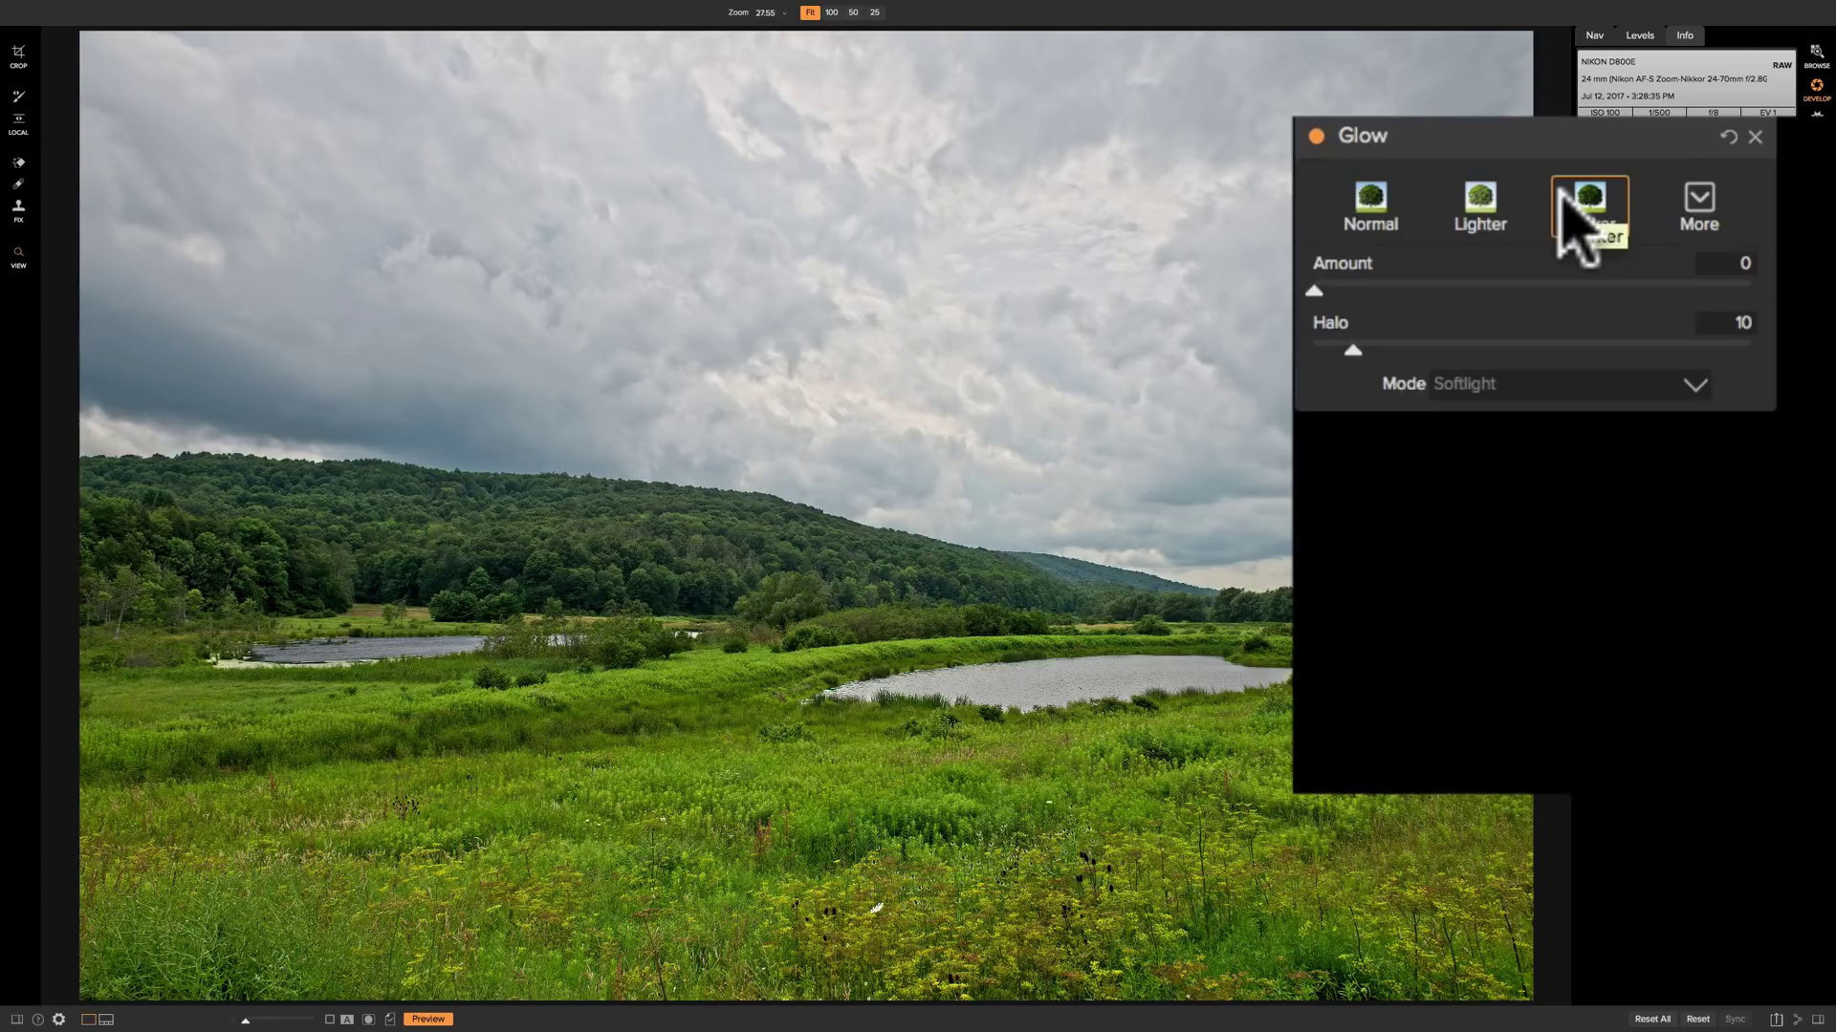
Try the Normal, Lighter and Darker glow presets, settling on Darker with Overlay Strong blending
{"action": "left_click", "coordinate": [1372, 197]}
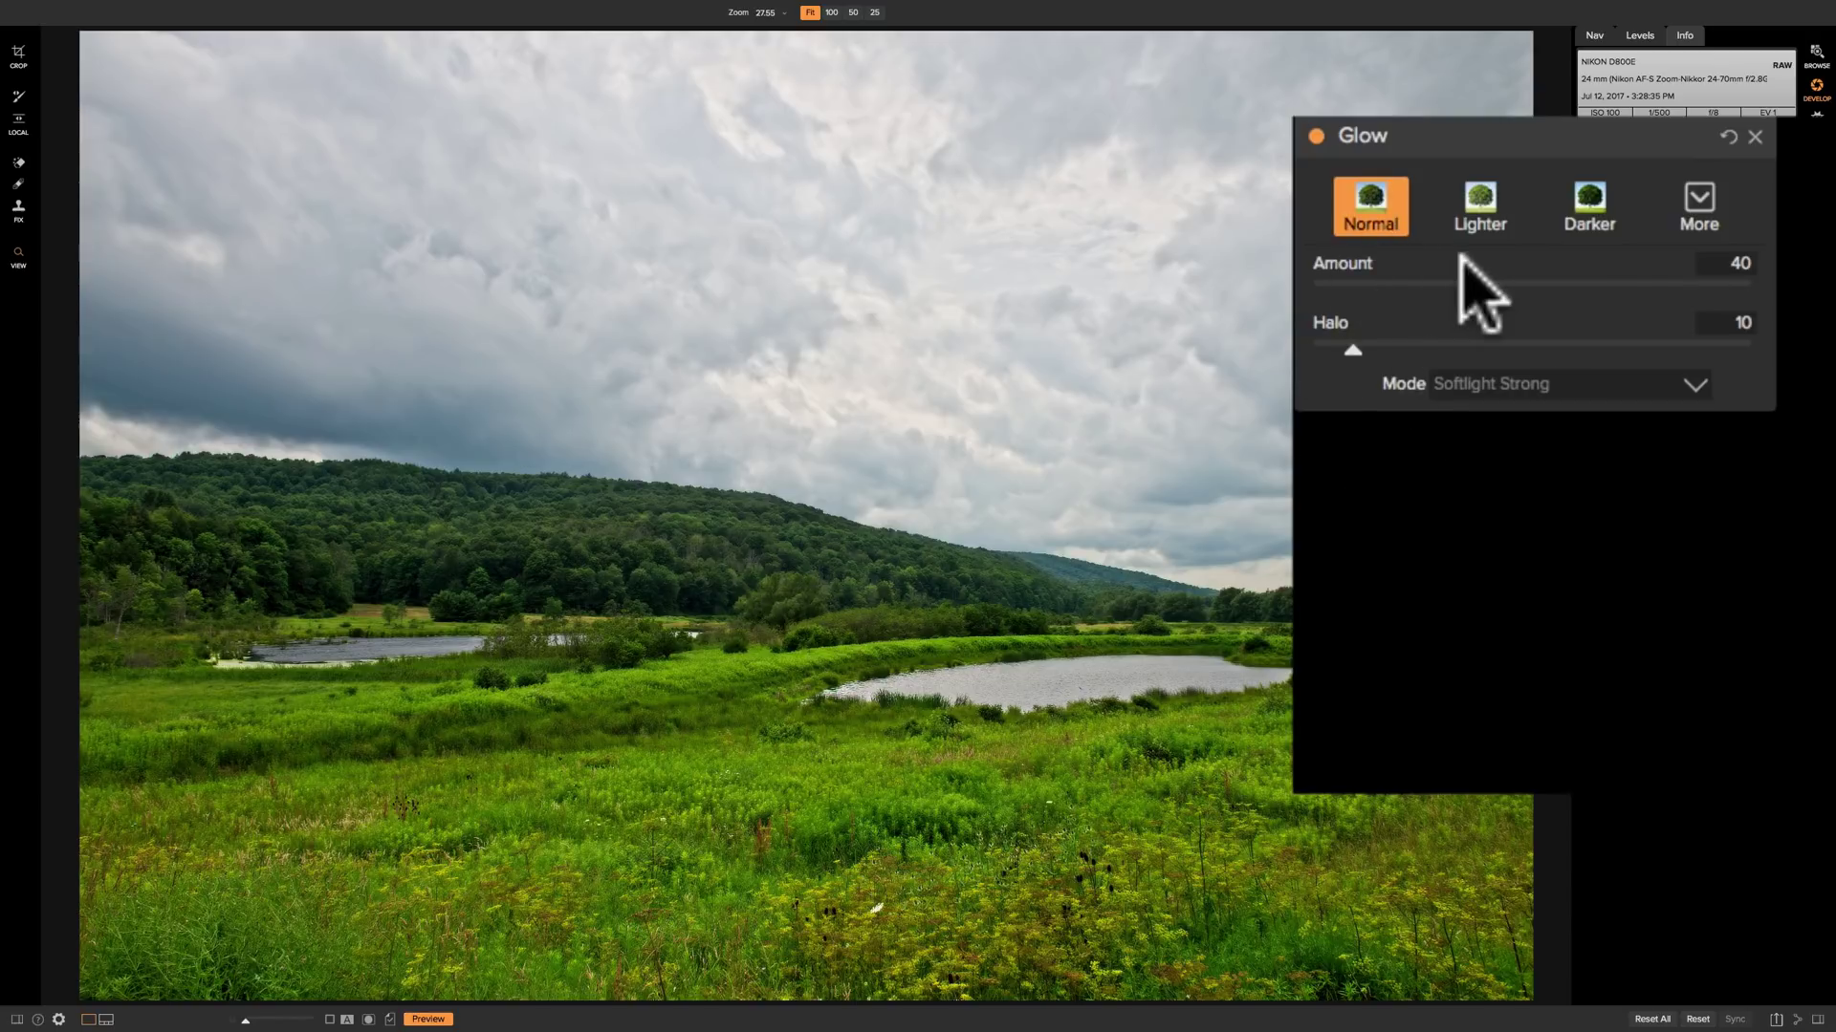
{"action": "left_click", "coordinate": [1479, 202]}
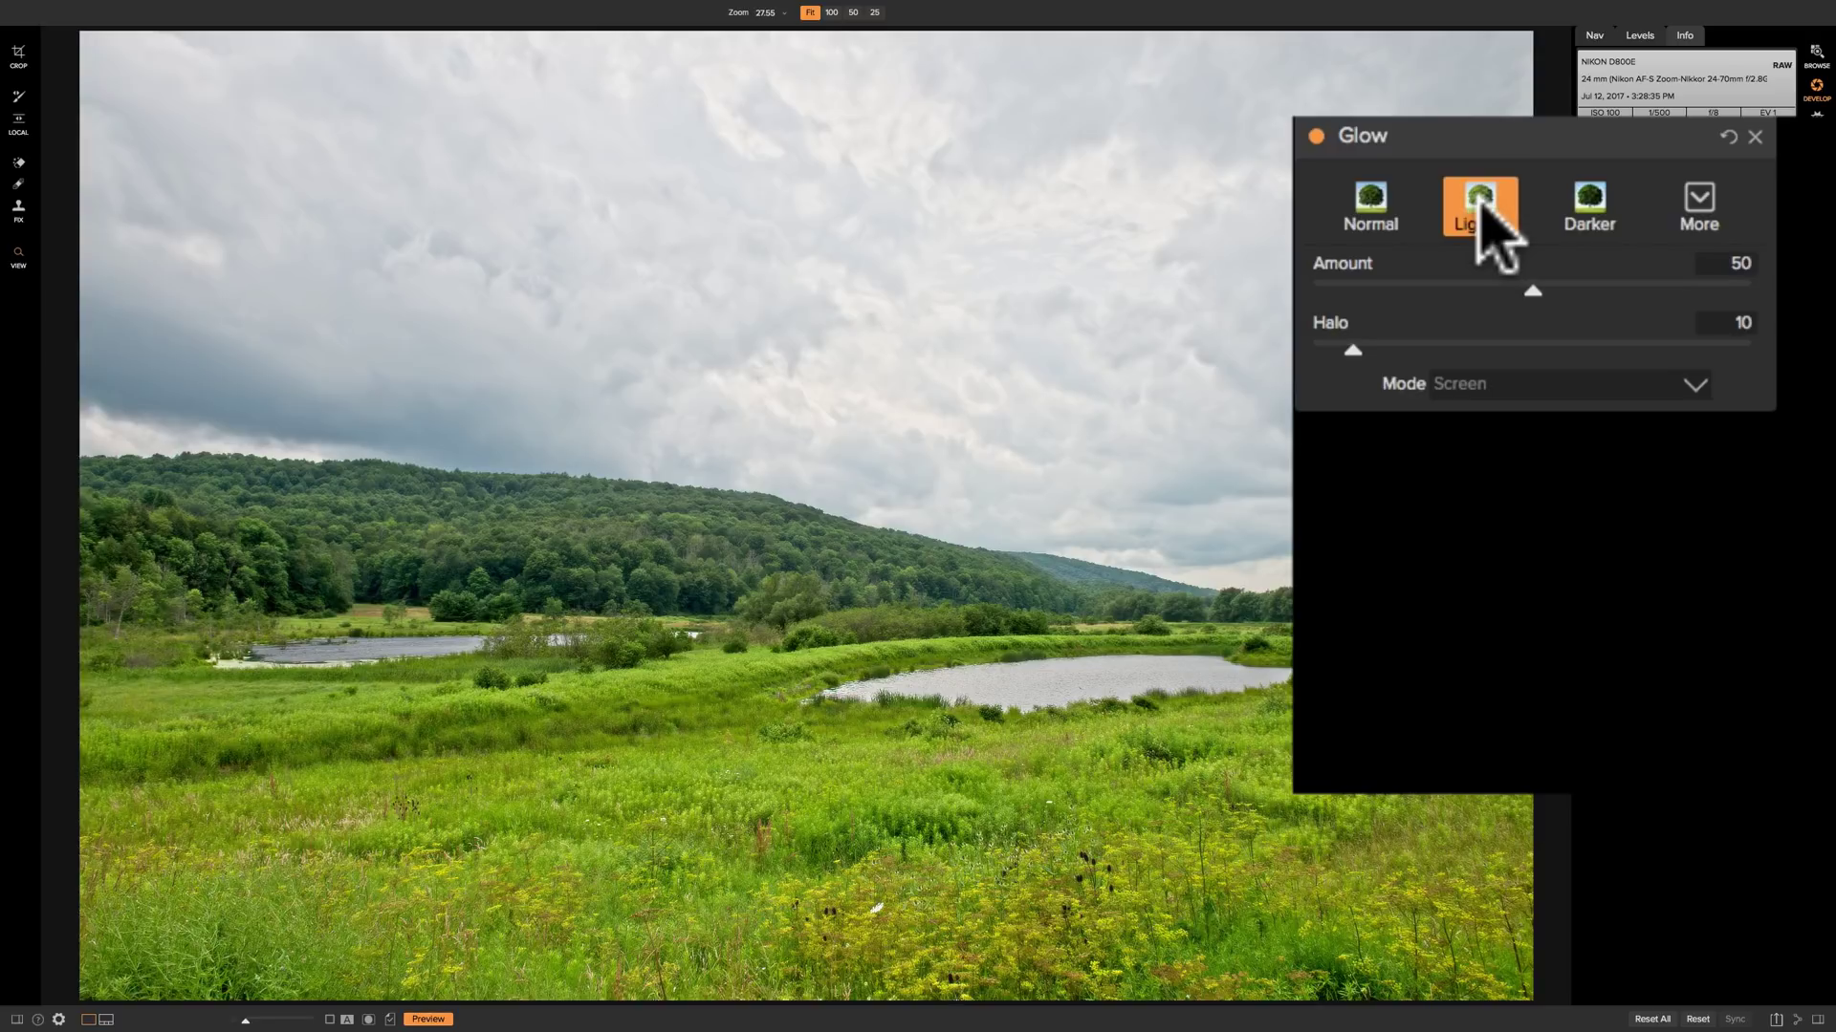
{"action": "left_click", "coordinate": [1589, 206]}
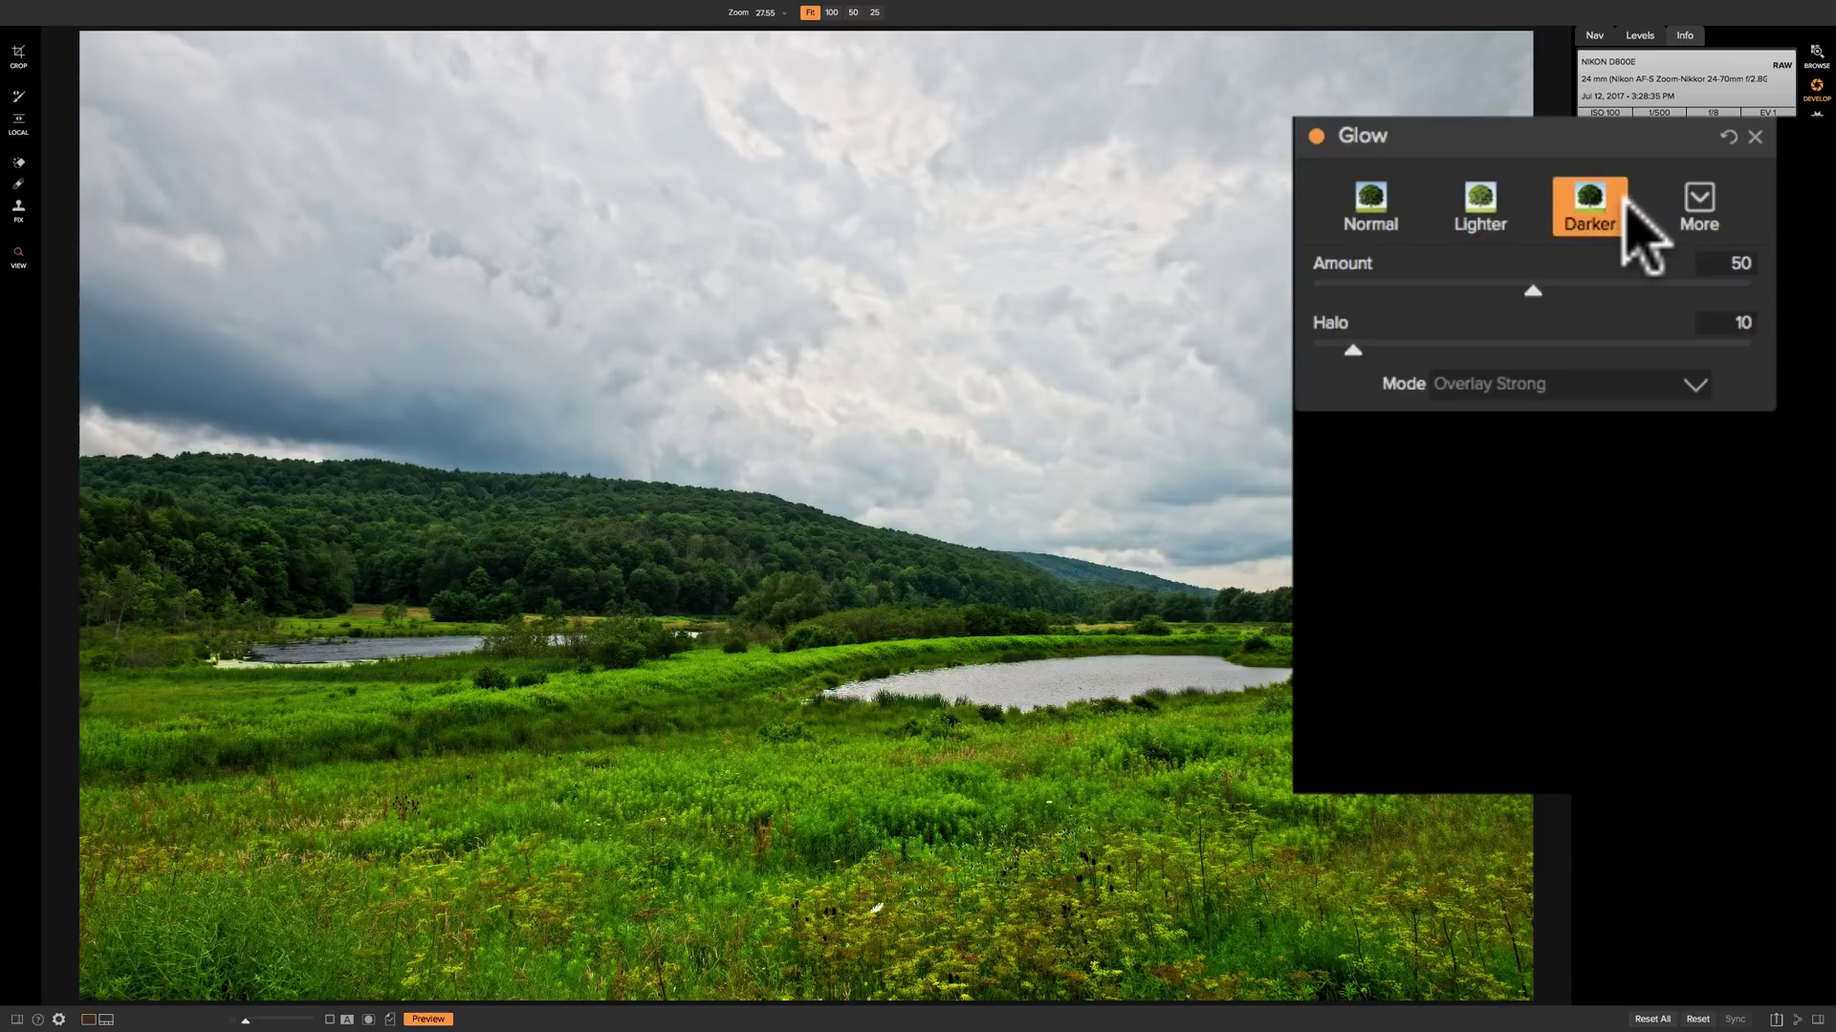
{"action": "left_click", "coordinate": [1699, 201]}
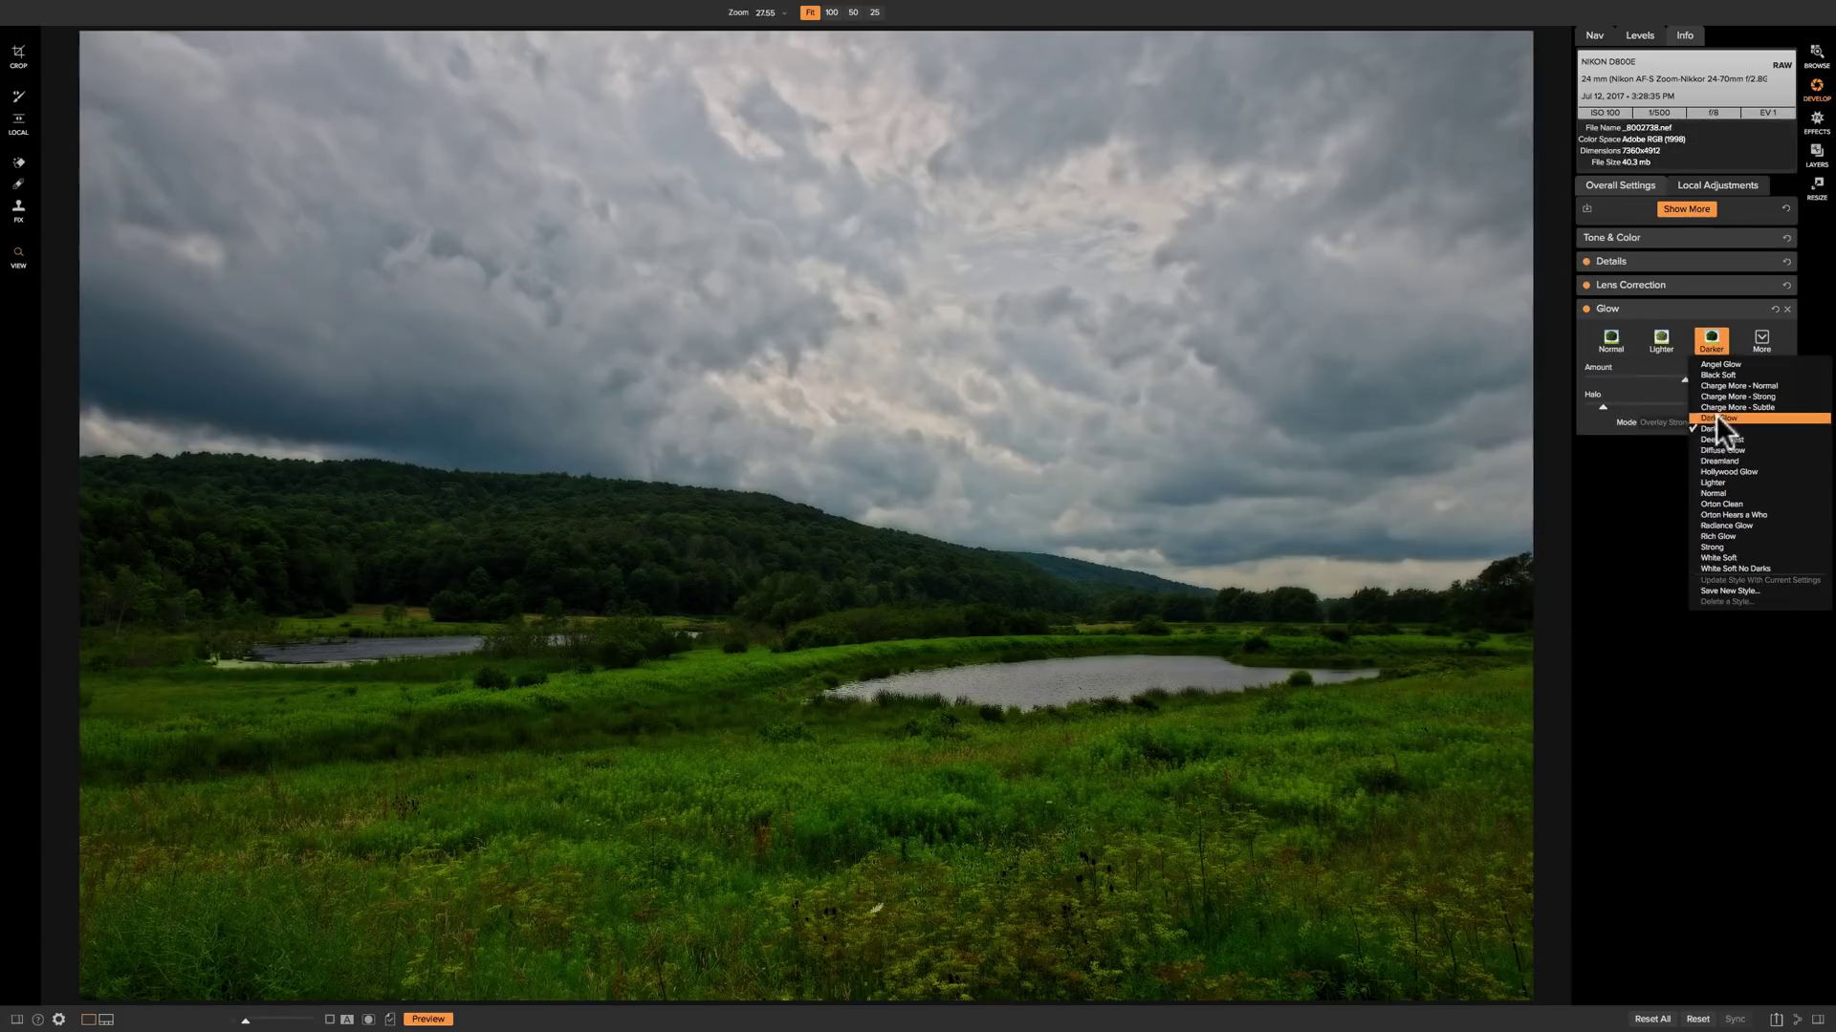
Apply the Dark Glow style, test Exposure at 1.65, then reset Exposure to default
{"action": "left_click", "coordinate": [1714, 419]}
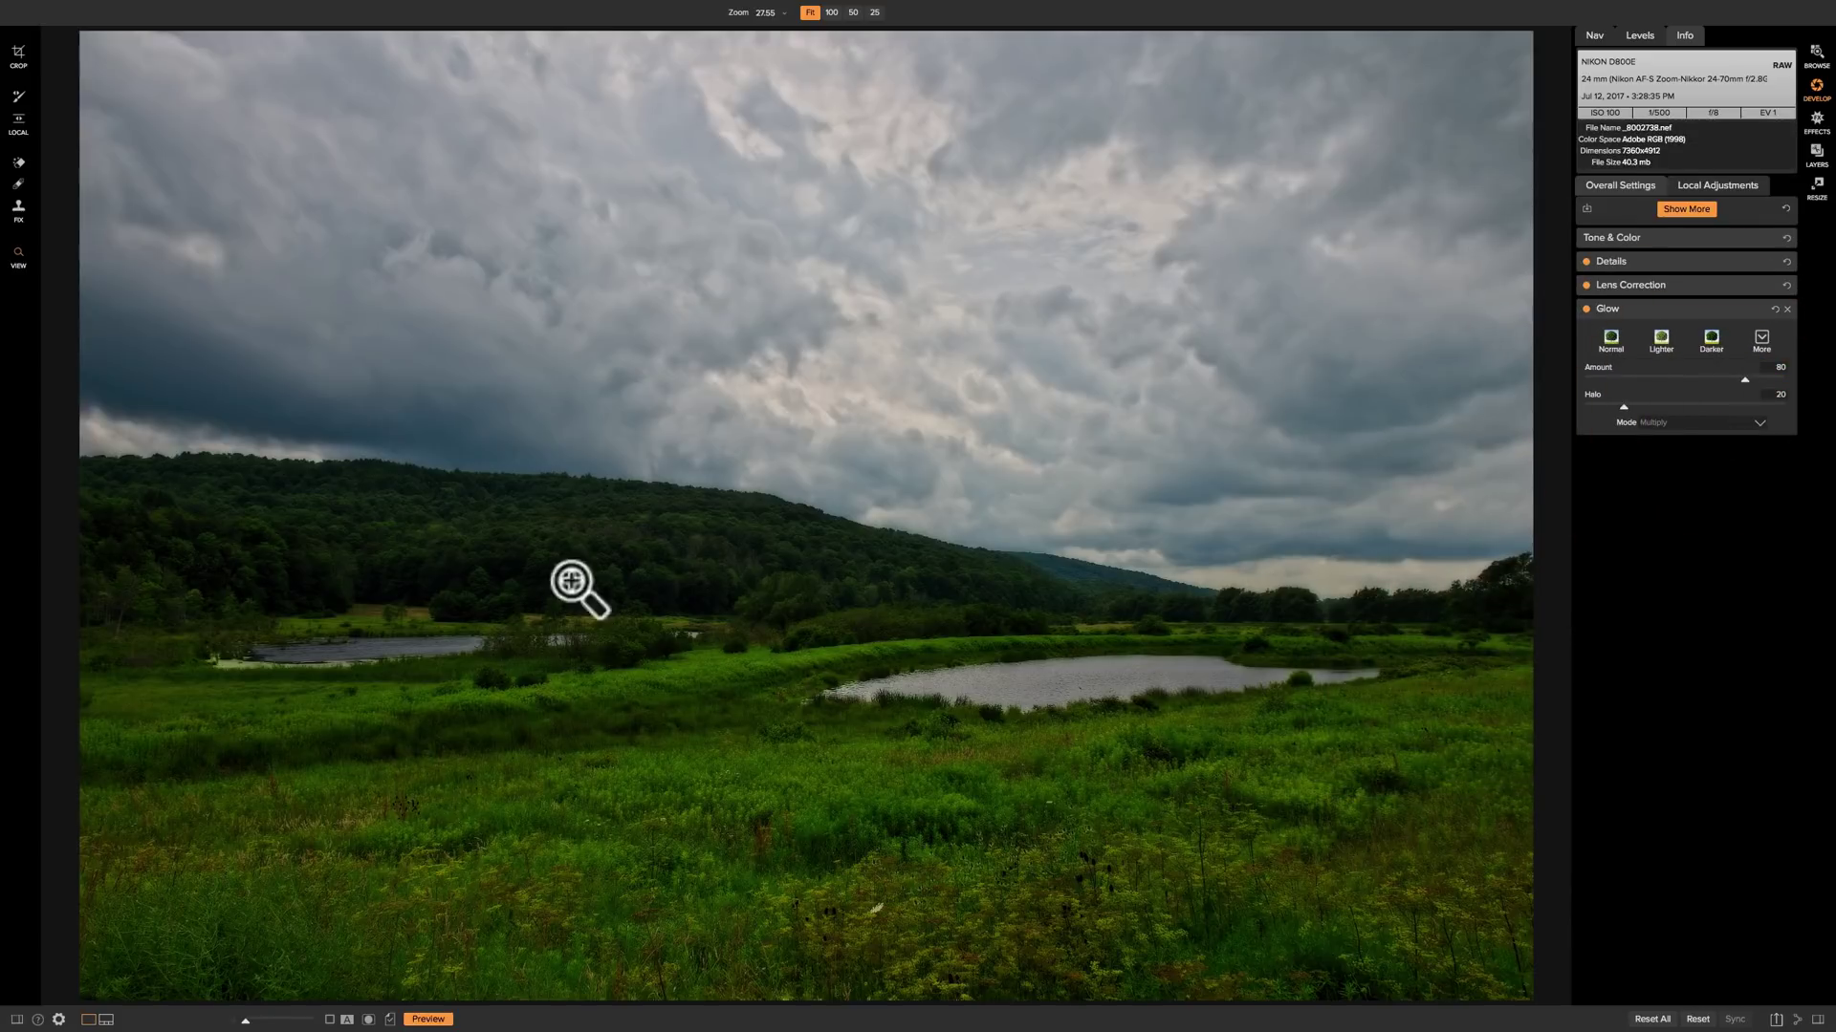
{"action": "left_click", "coordinate": [1704, 237]}
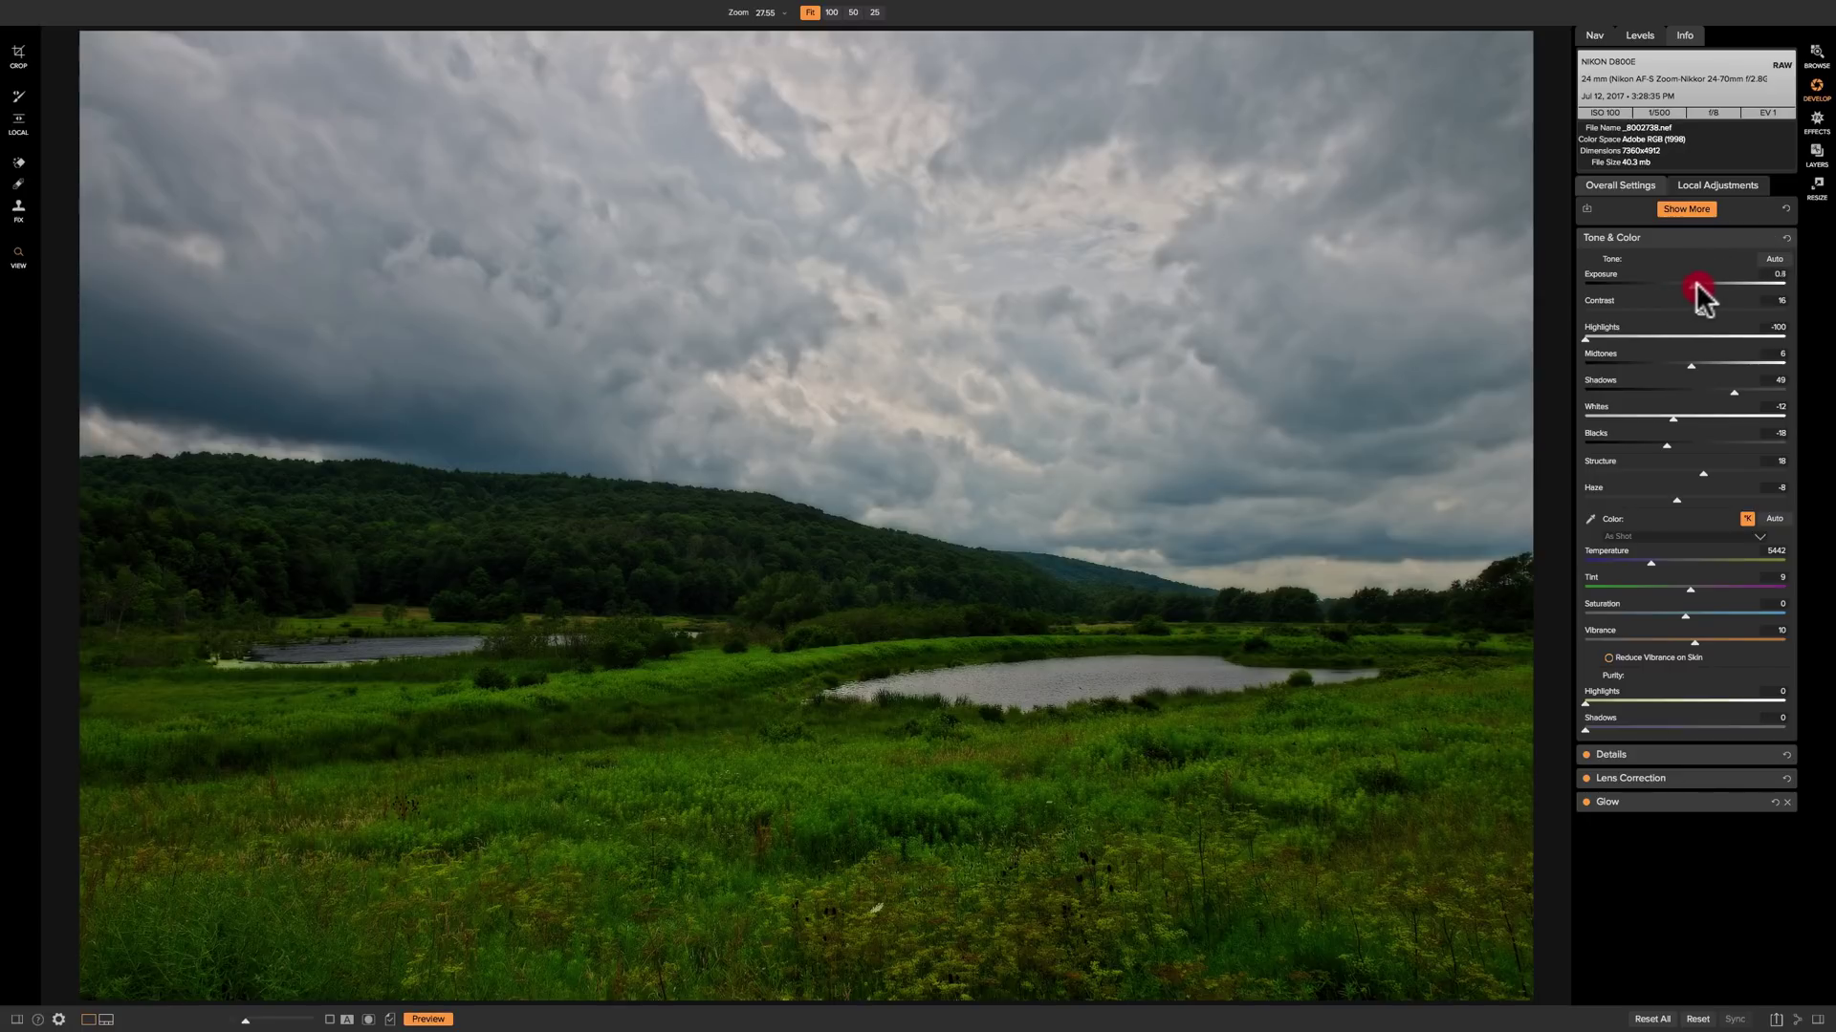
{"action": "left_click_drag", "start_coordinate": [1698, 285], "coordinate": [1717, 283]}
{"action": "double_click", "coordinate": [1598, 278]}
{"action": "left_click", "coordinate": [1704, 239]}
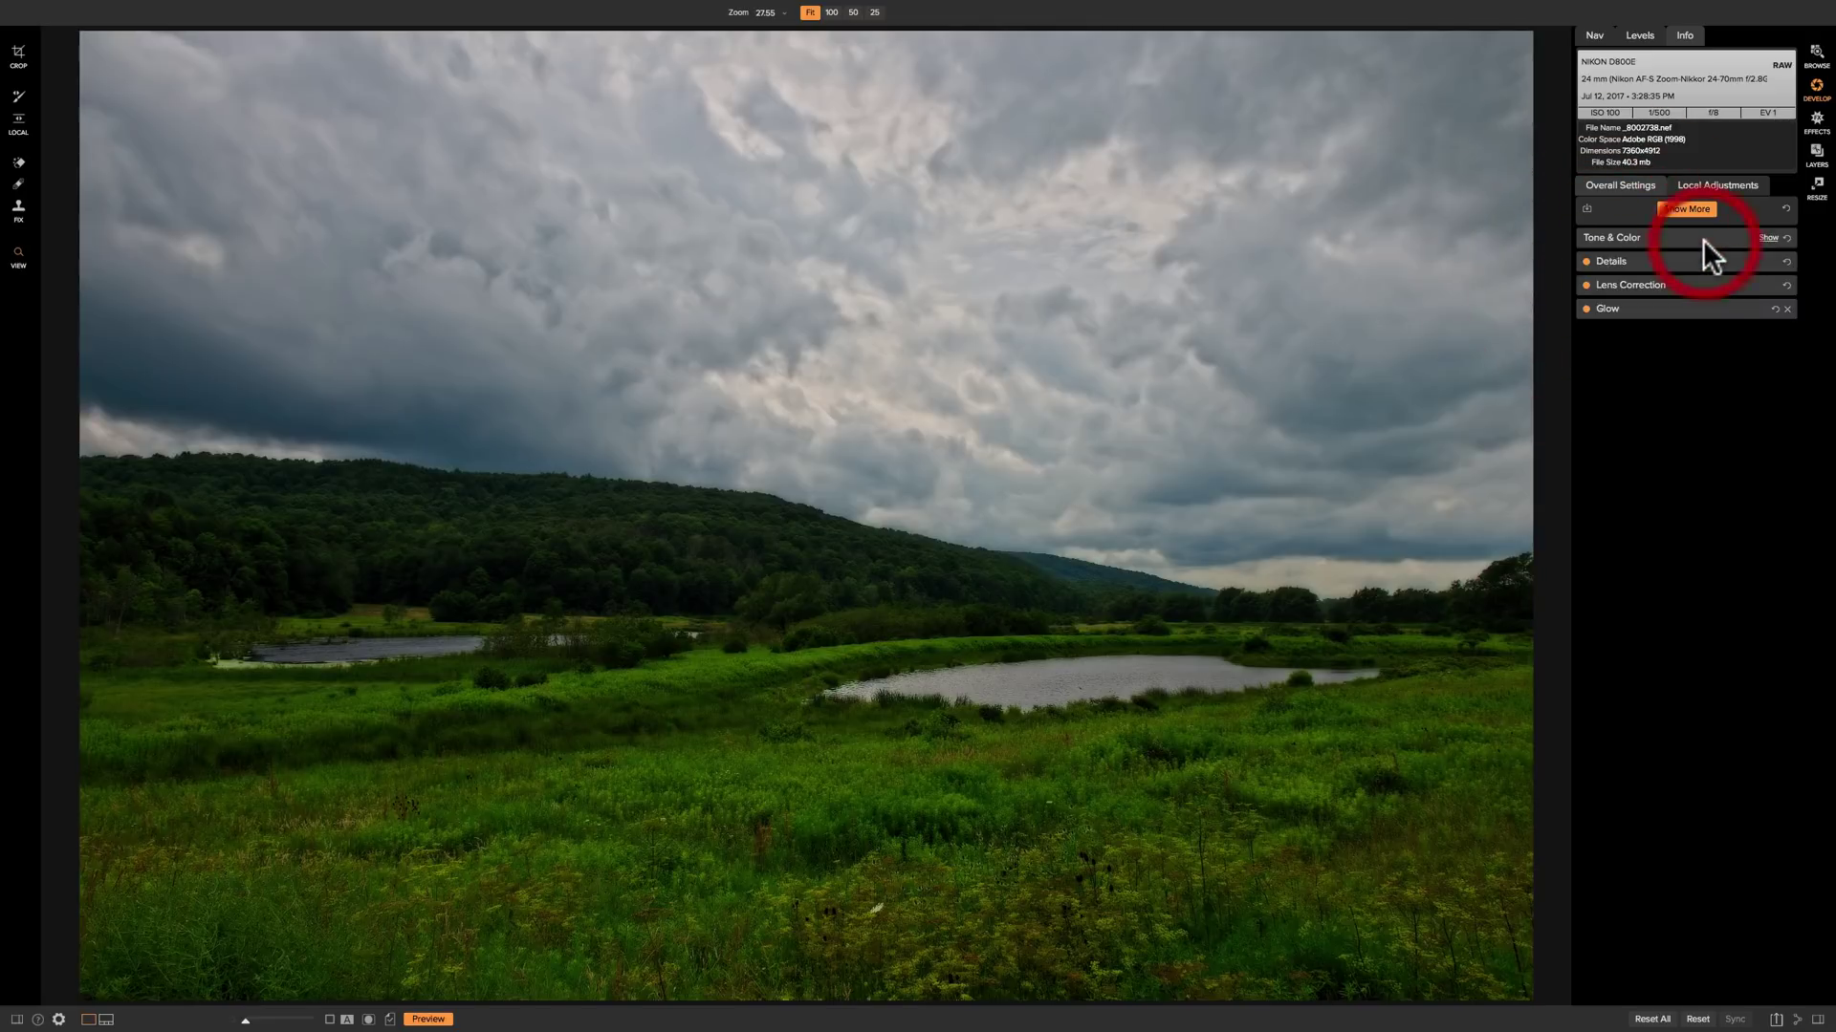
Expand the Glow filter settings and browse the list of saved glow styles
{"action": "left_click", "coordinate": [1700, 309]}
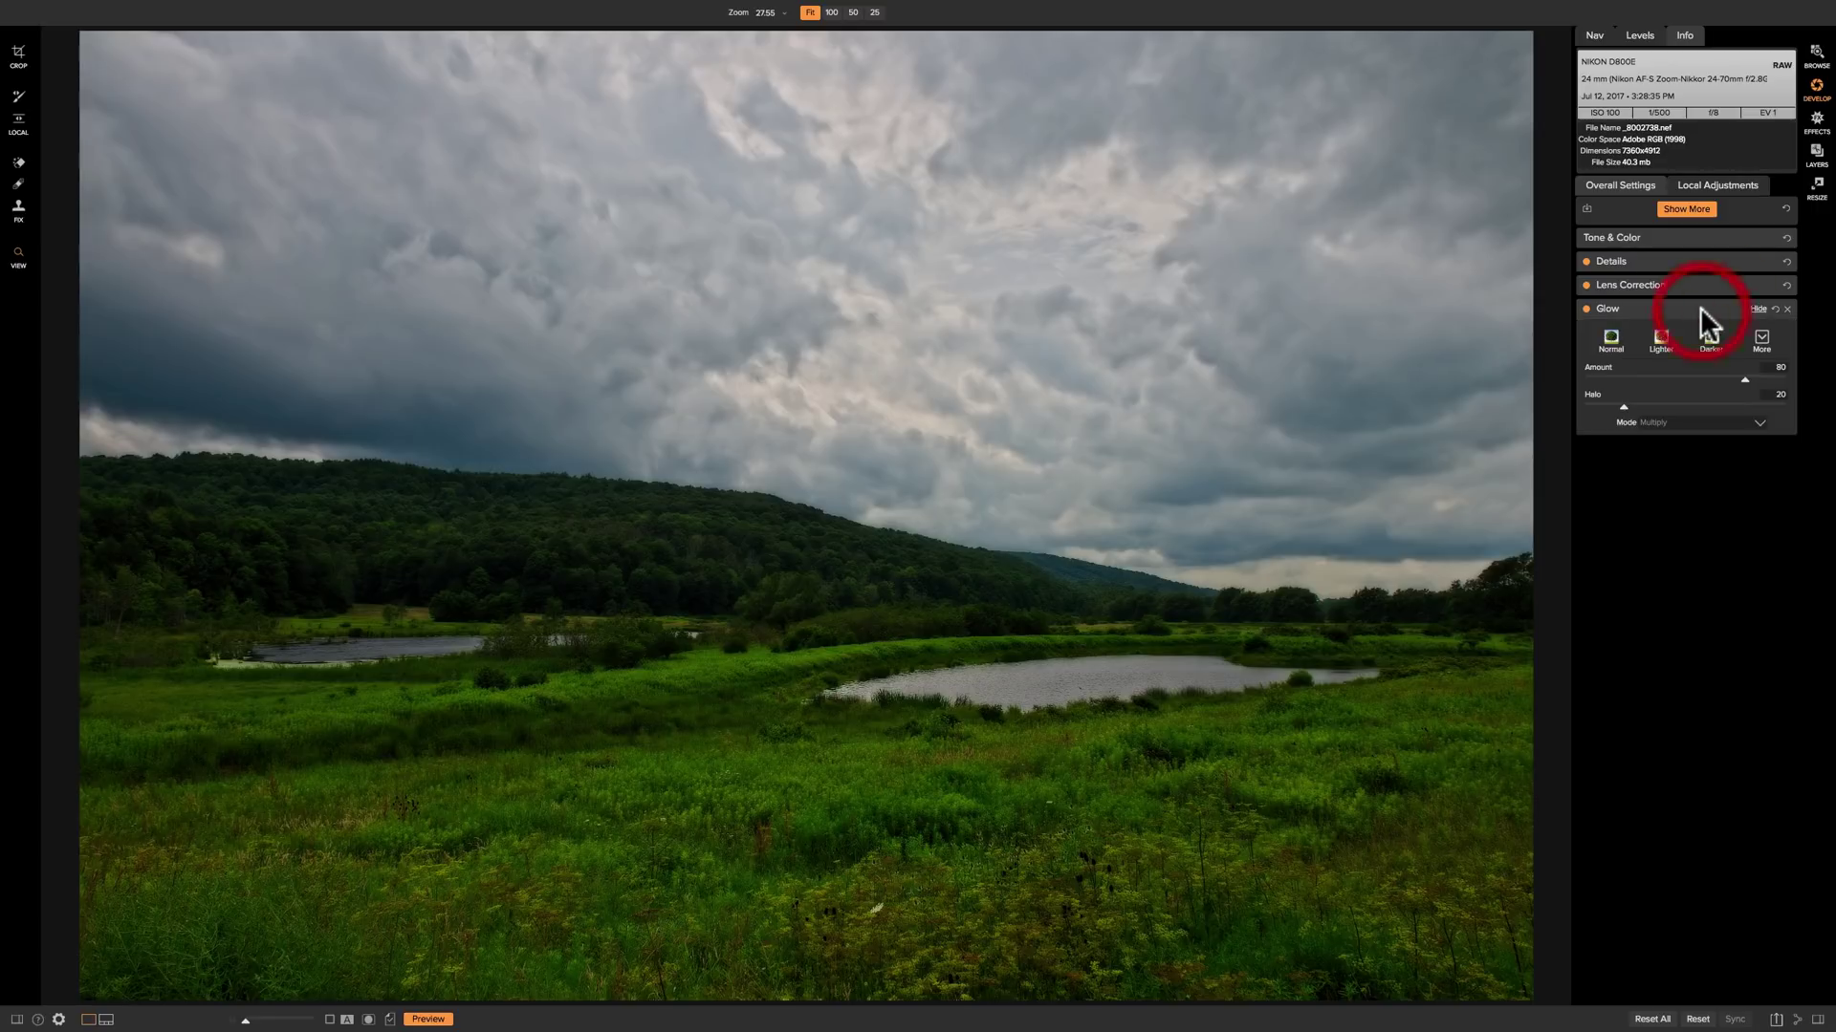
{"action": "left_click", "coordinate": [1765, 337]}
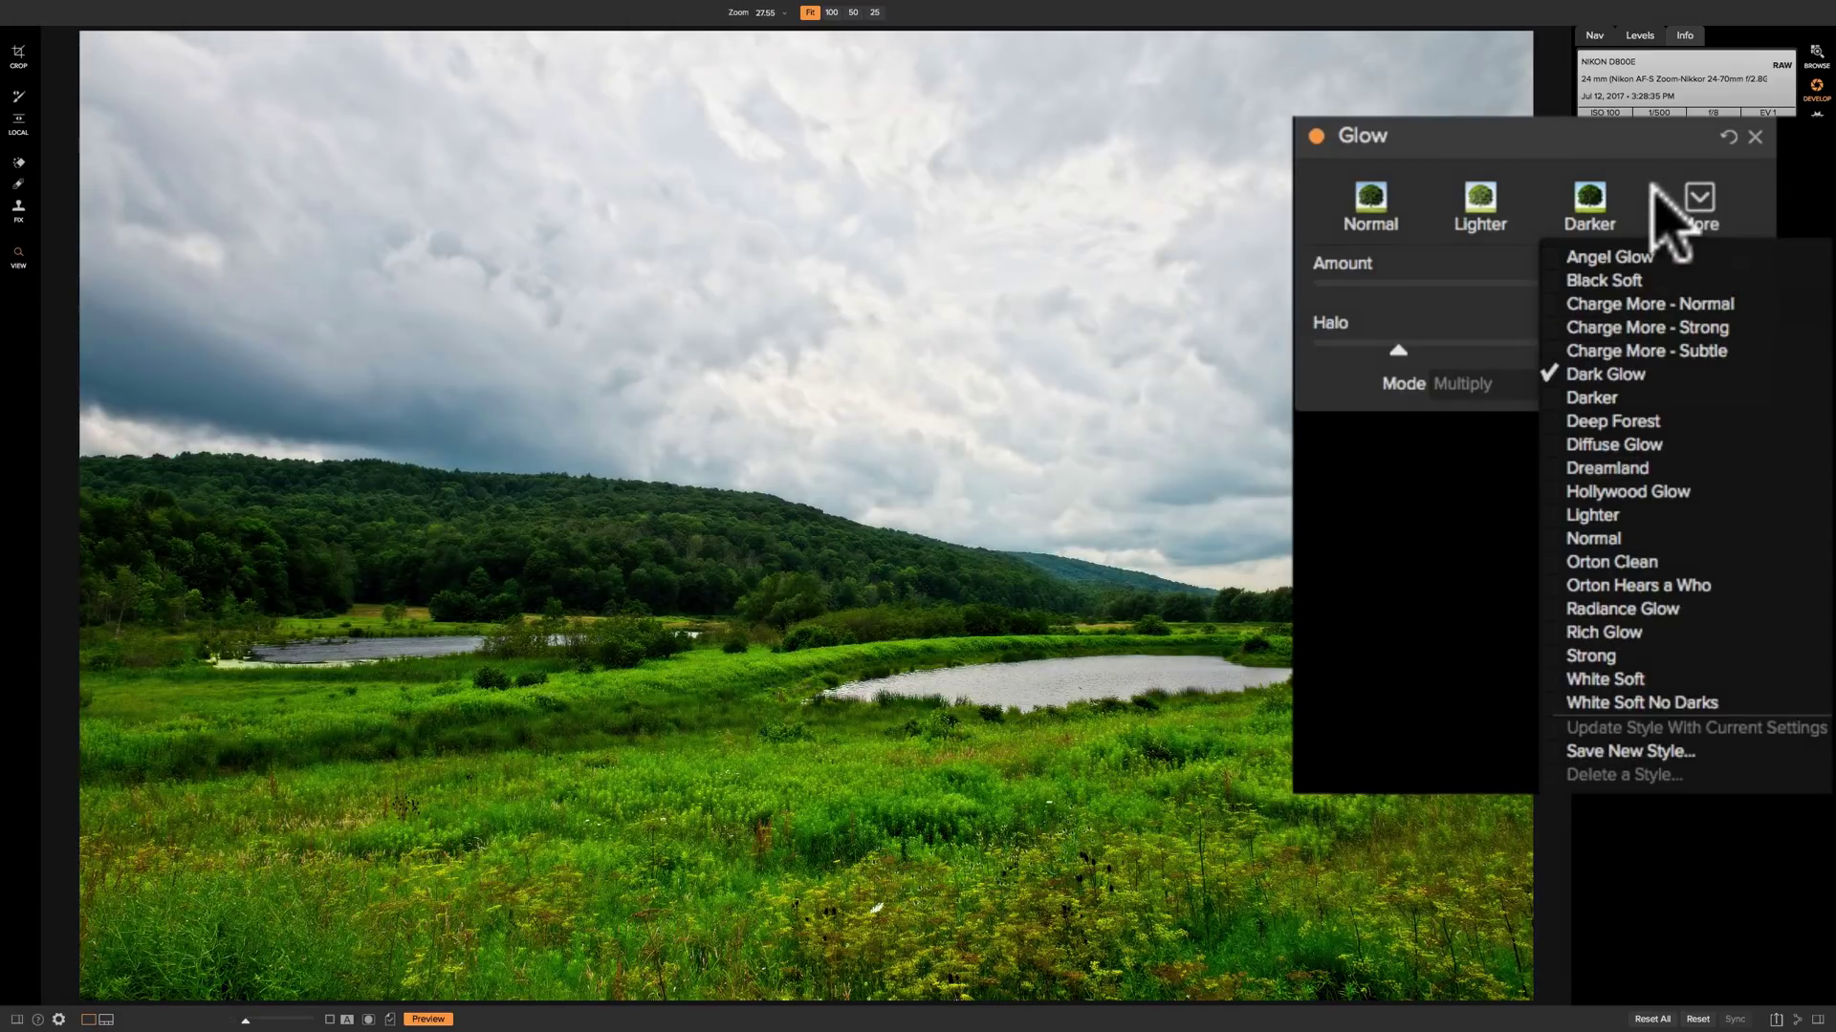
Close the style list unchanged and reset glow Halo to 10 and Amount to 0
{"action": "left_click", "coordinate": [1692, 196]}
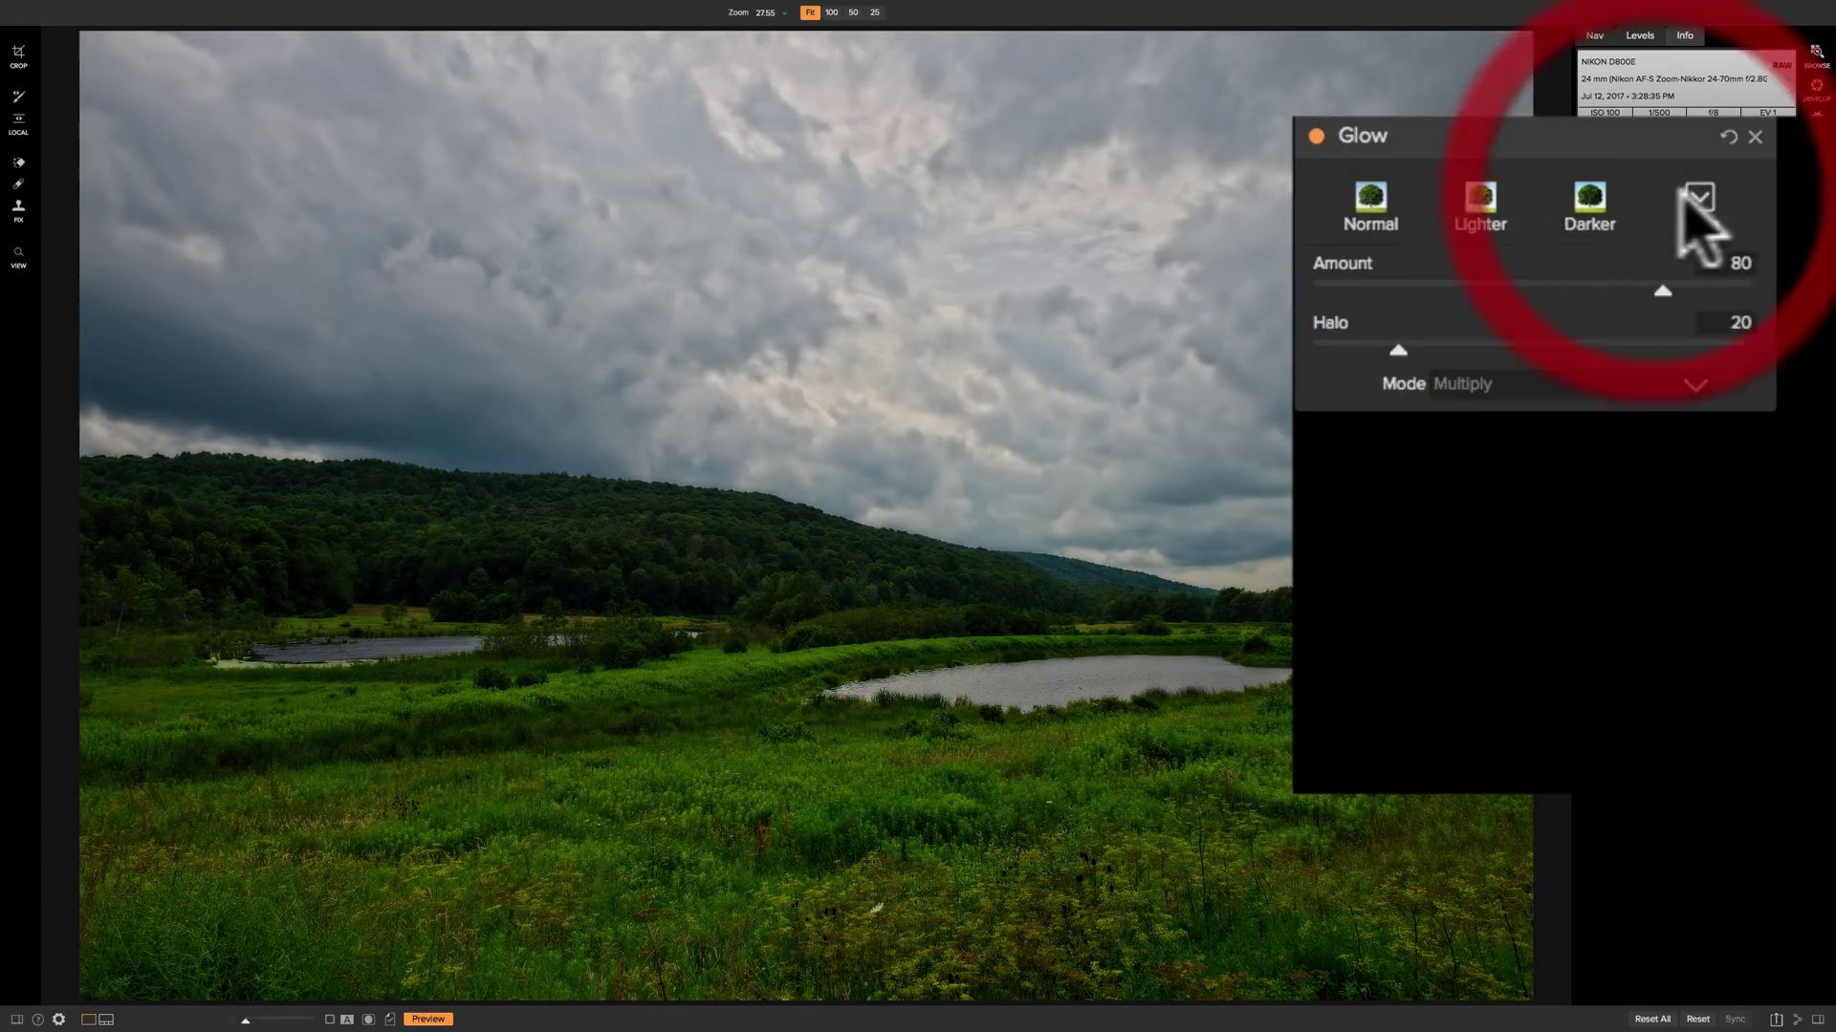
{"action": "double_click", "coordinate": [1332, 327]}
{"action": "double_click", "coordinate": [1346, 265]}
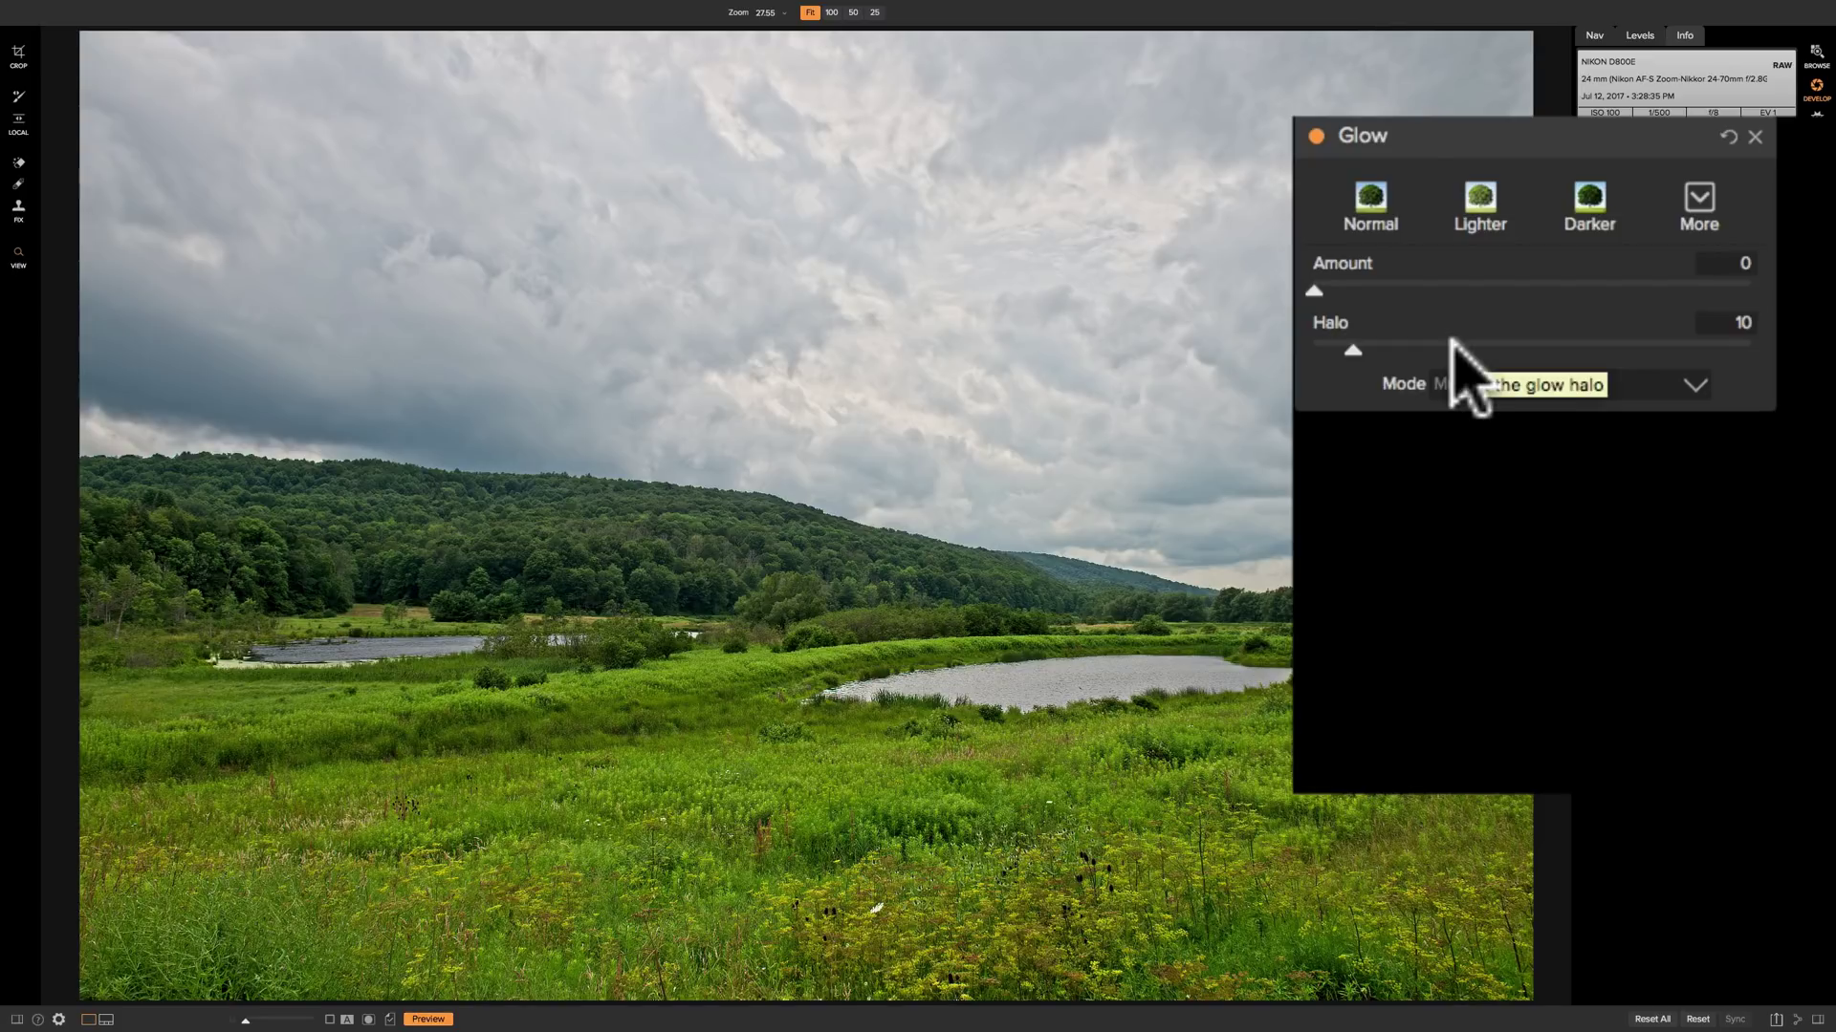
Raise the glow Amount to 73 and the Halo to 50 in Multiply mode
{"action": "left_click", "coordinate": [1603, 284]}
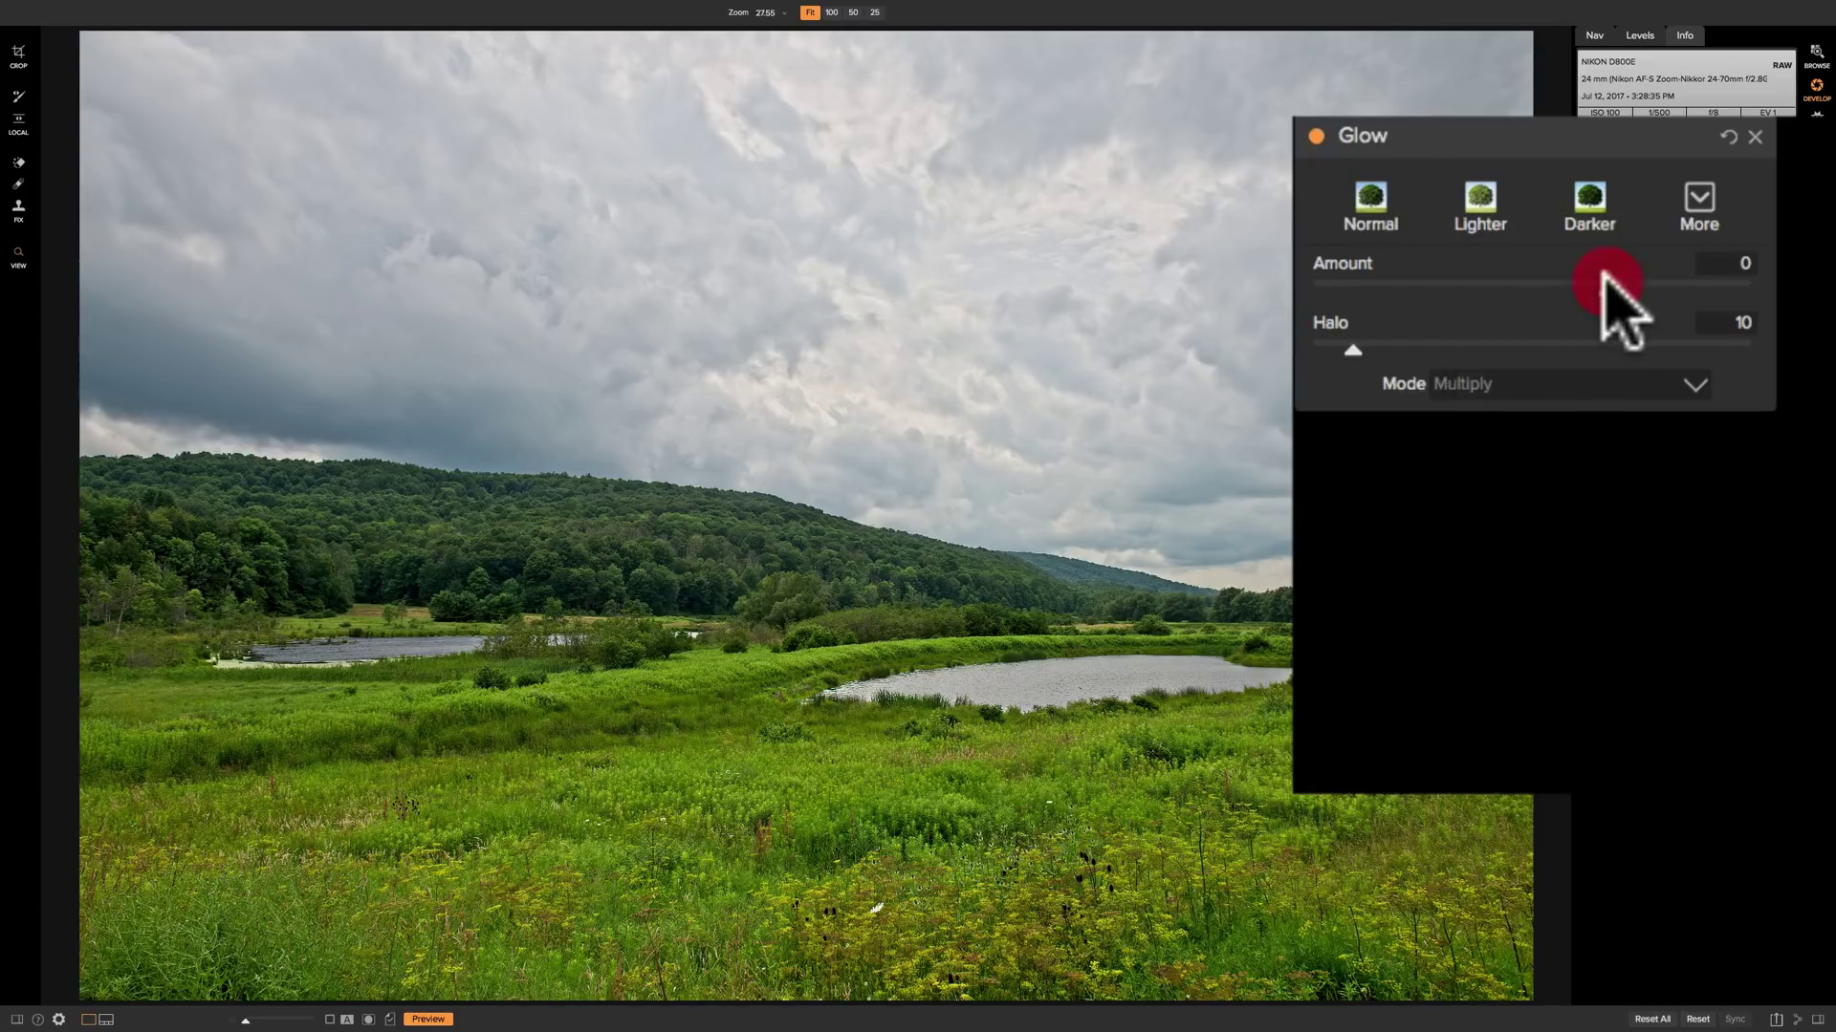
{"action": "left_click", "coordinate": [1631, 284]}
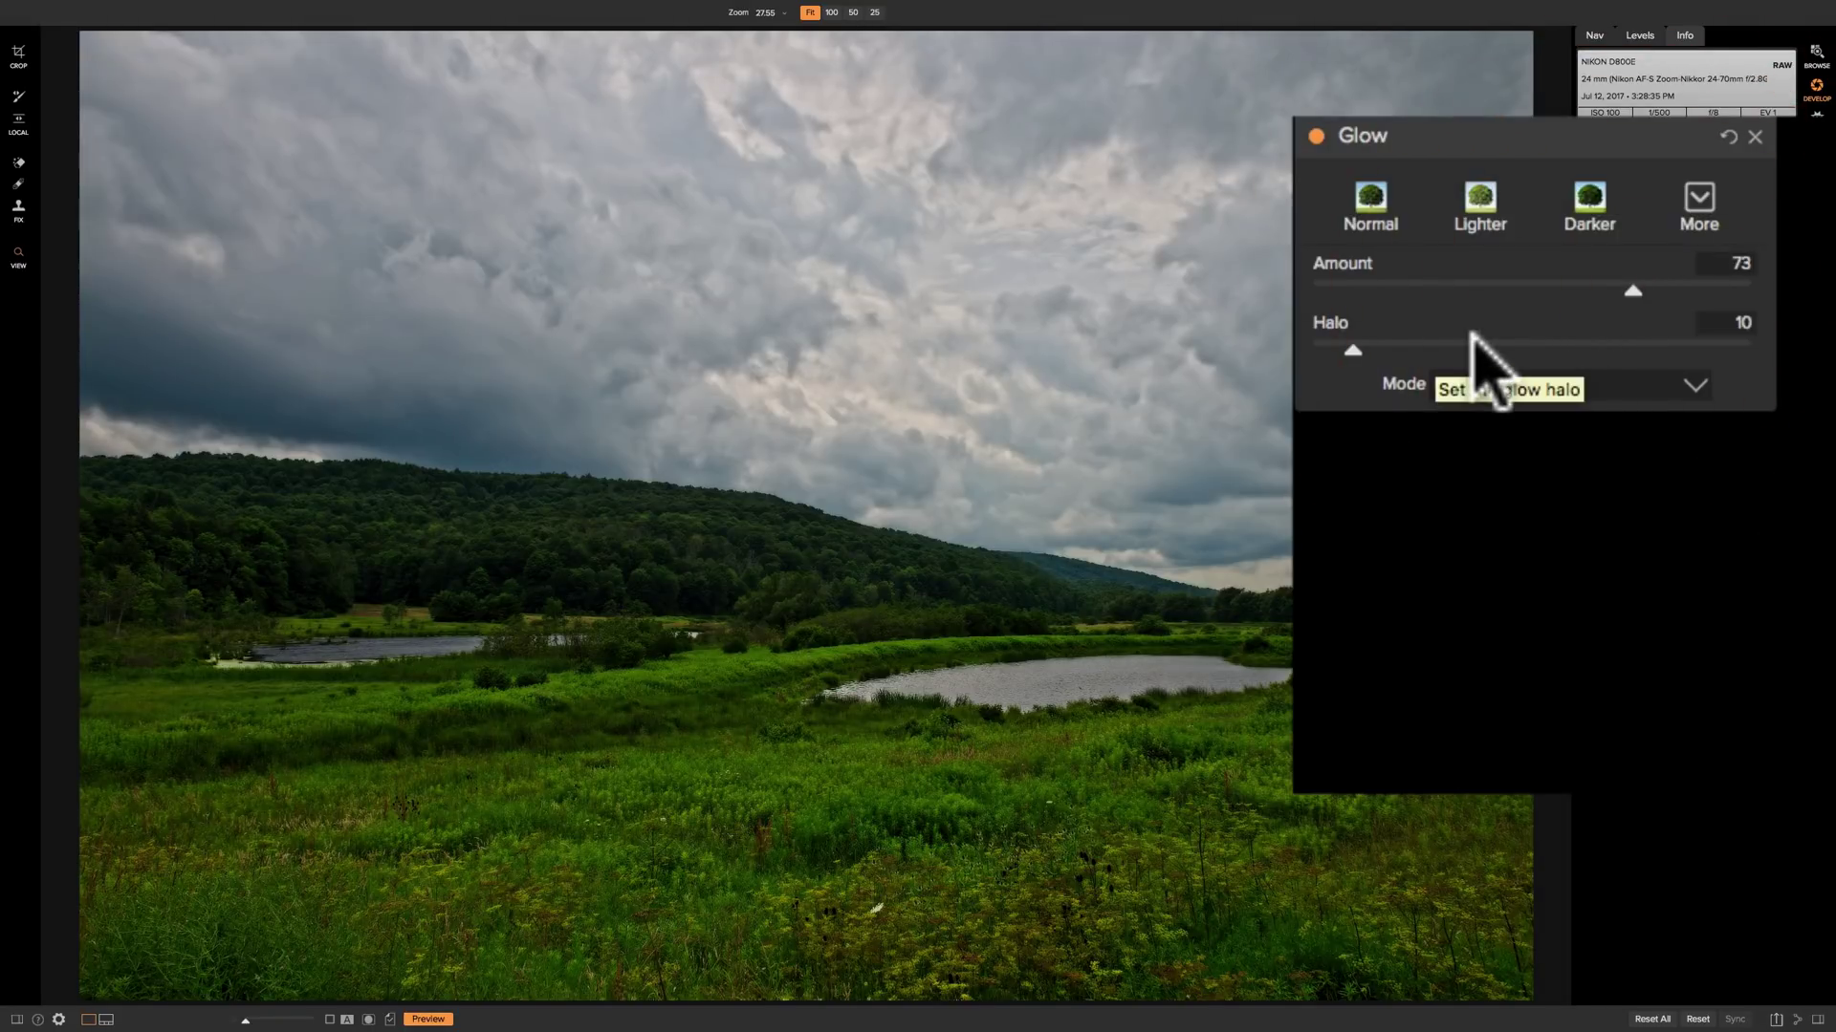
{"action": "left_click", "coordinate": [1522, 341]}
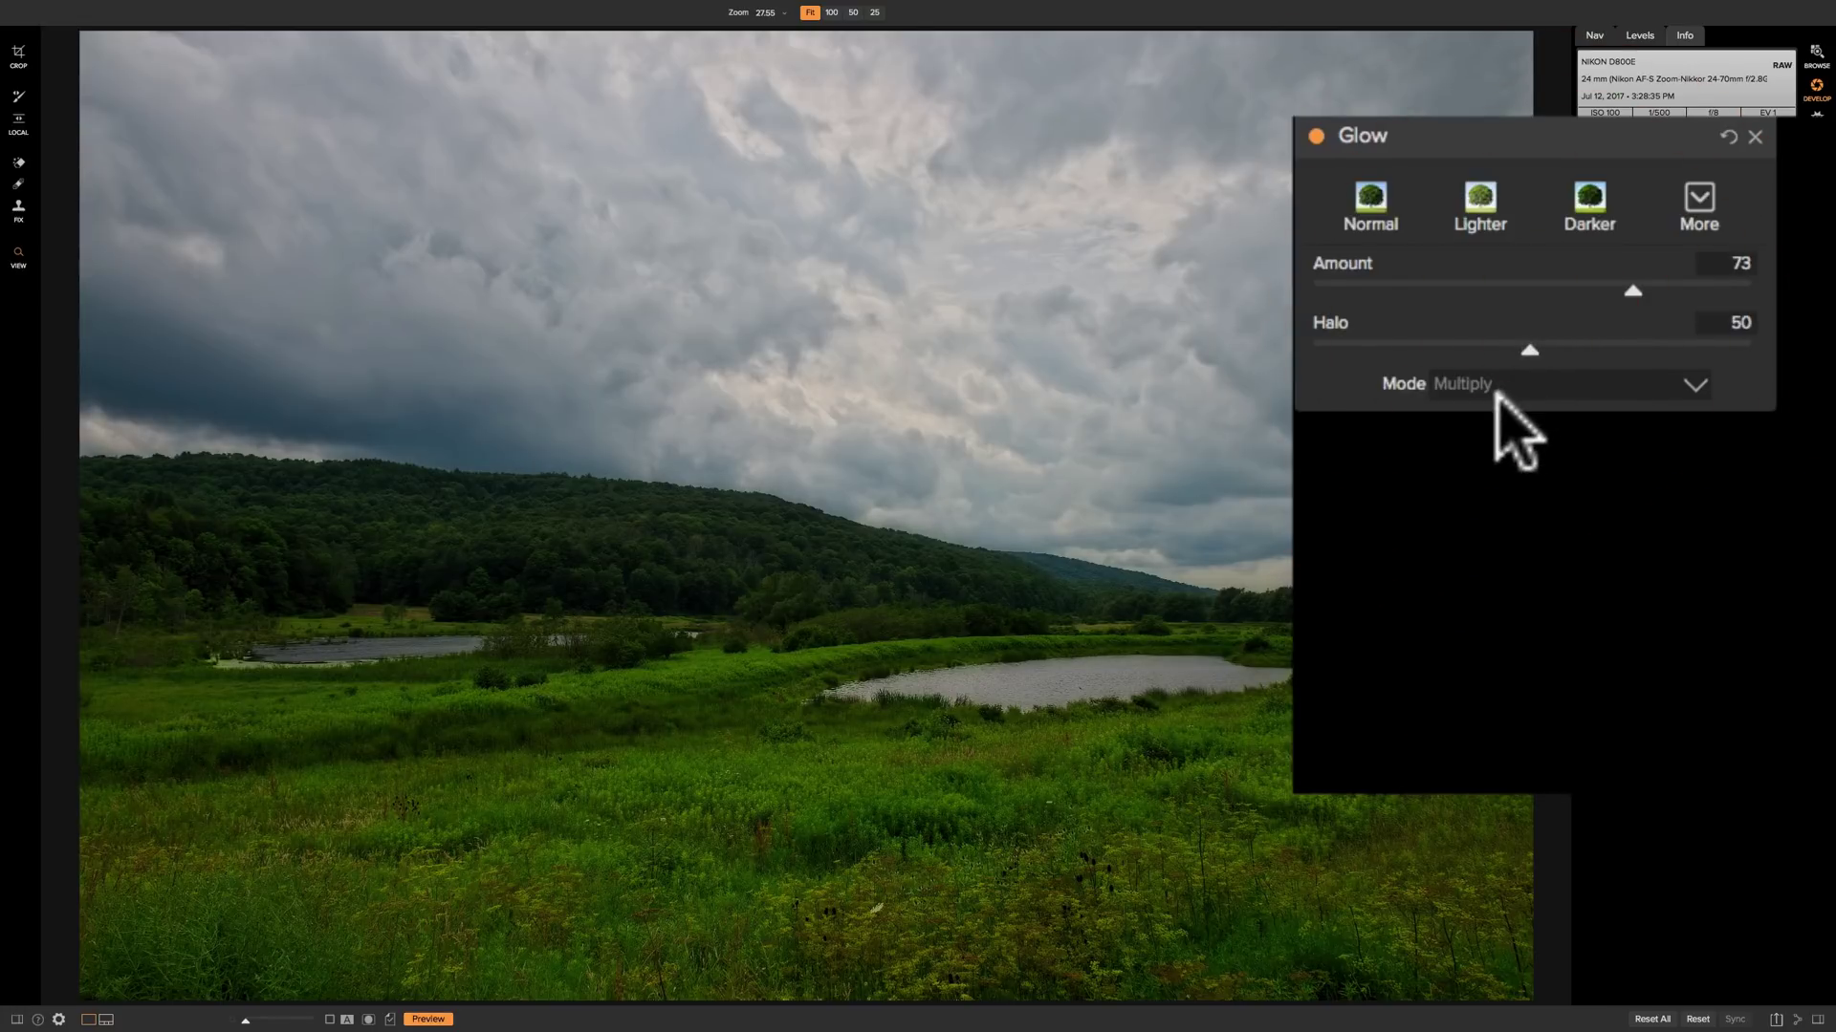
{"action": "left_click", "coordinate": [1679, 385]}
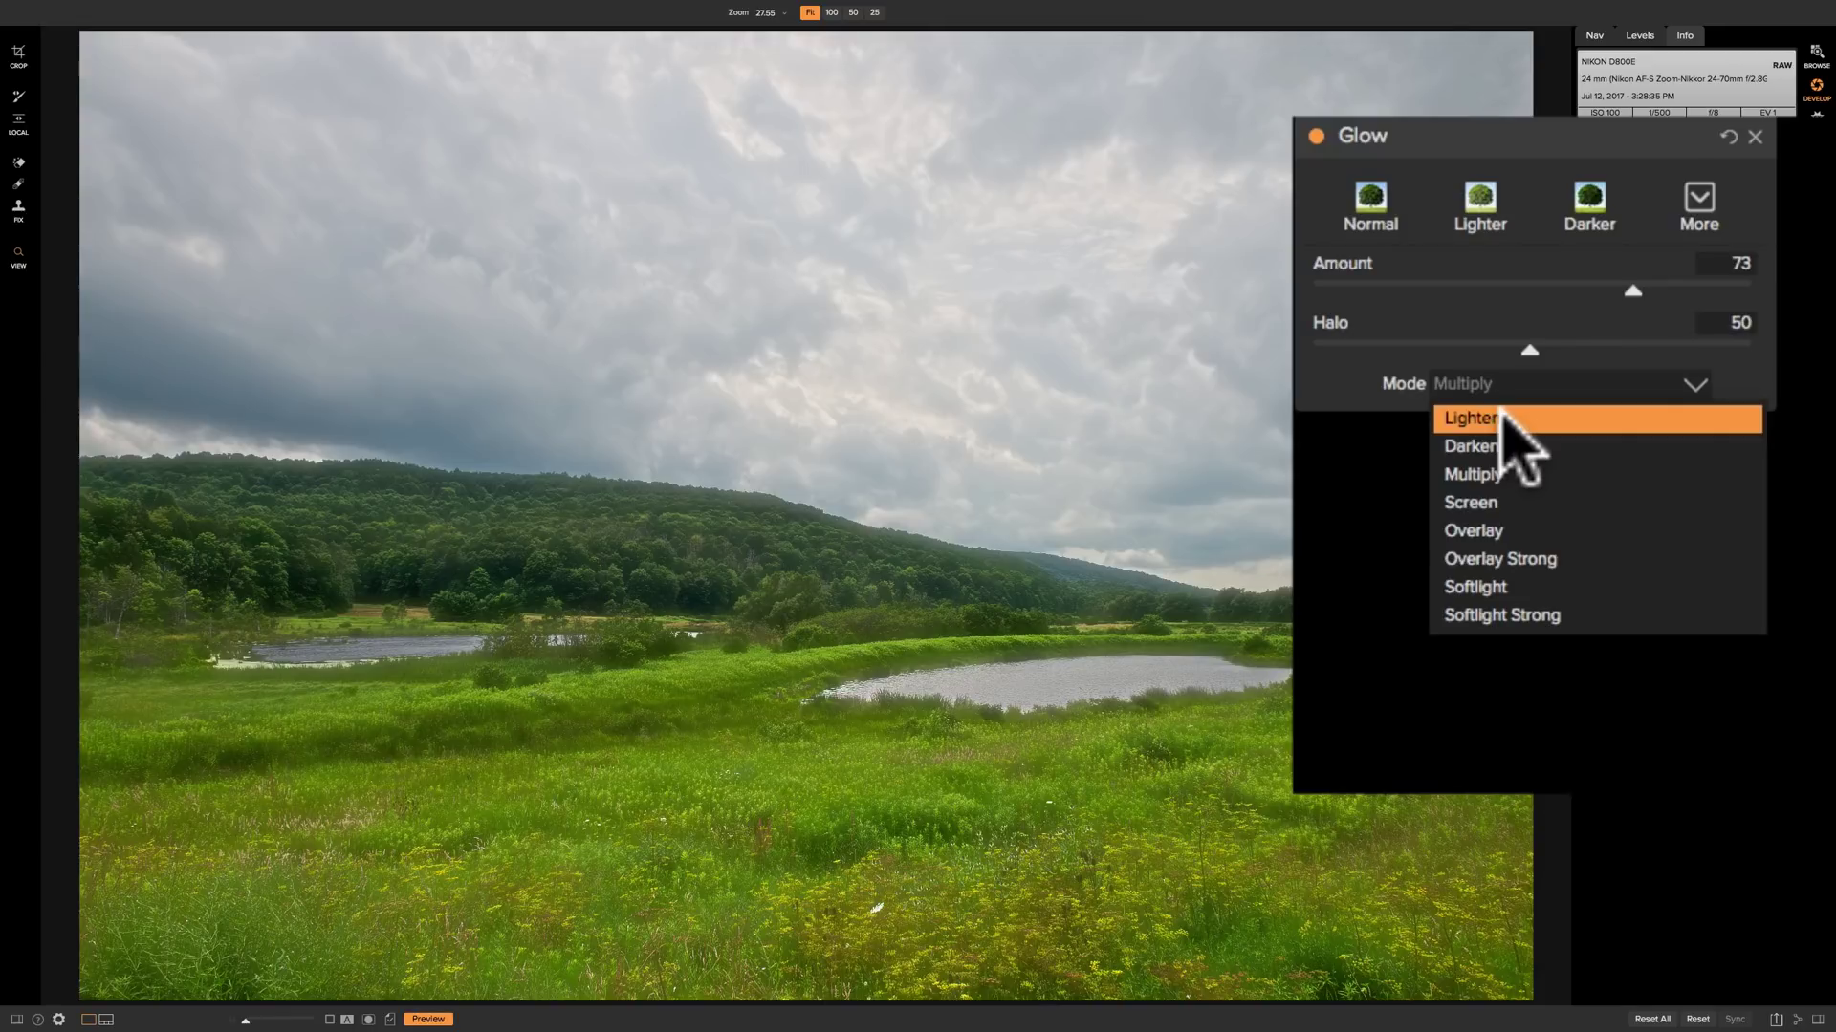
Switch the glow blend to Lighten and adjust Amount to 65 and Halo to 52
{"action": "left_click", "coordinate": [1502, 418]}
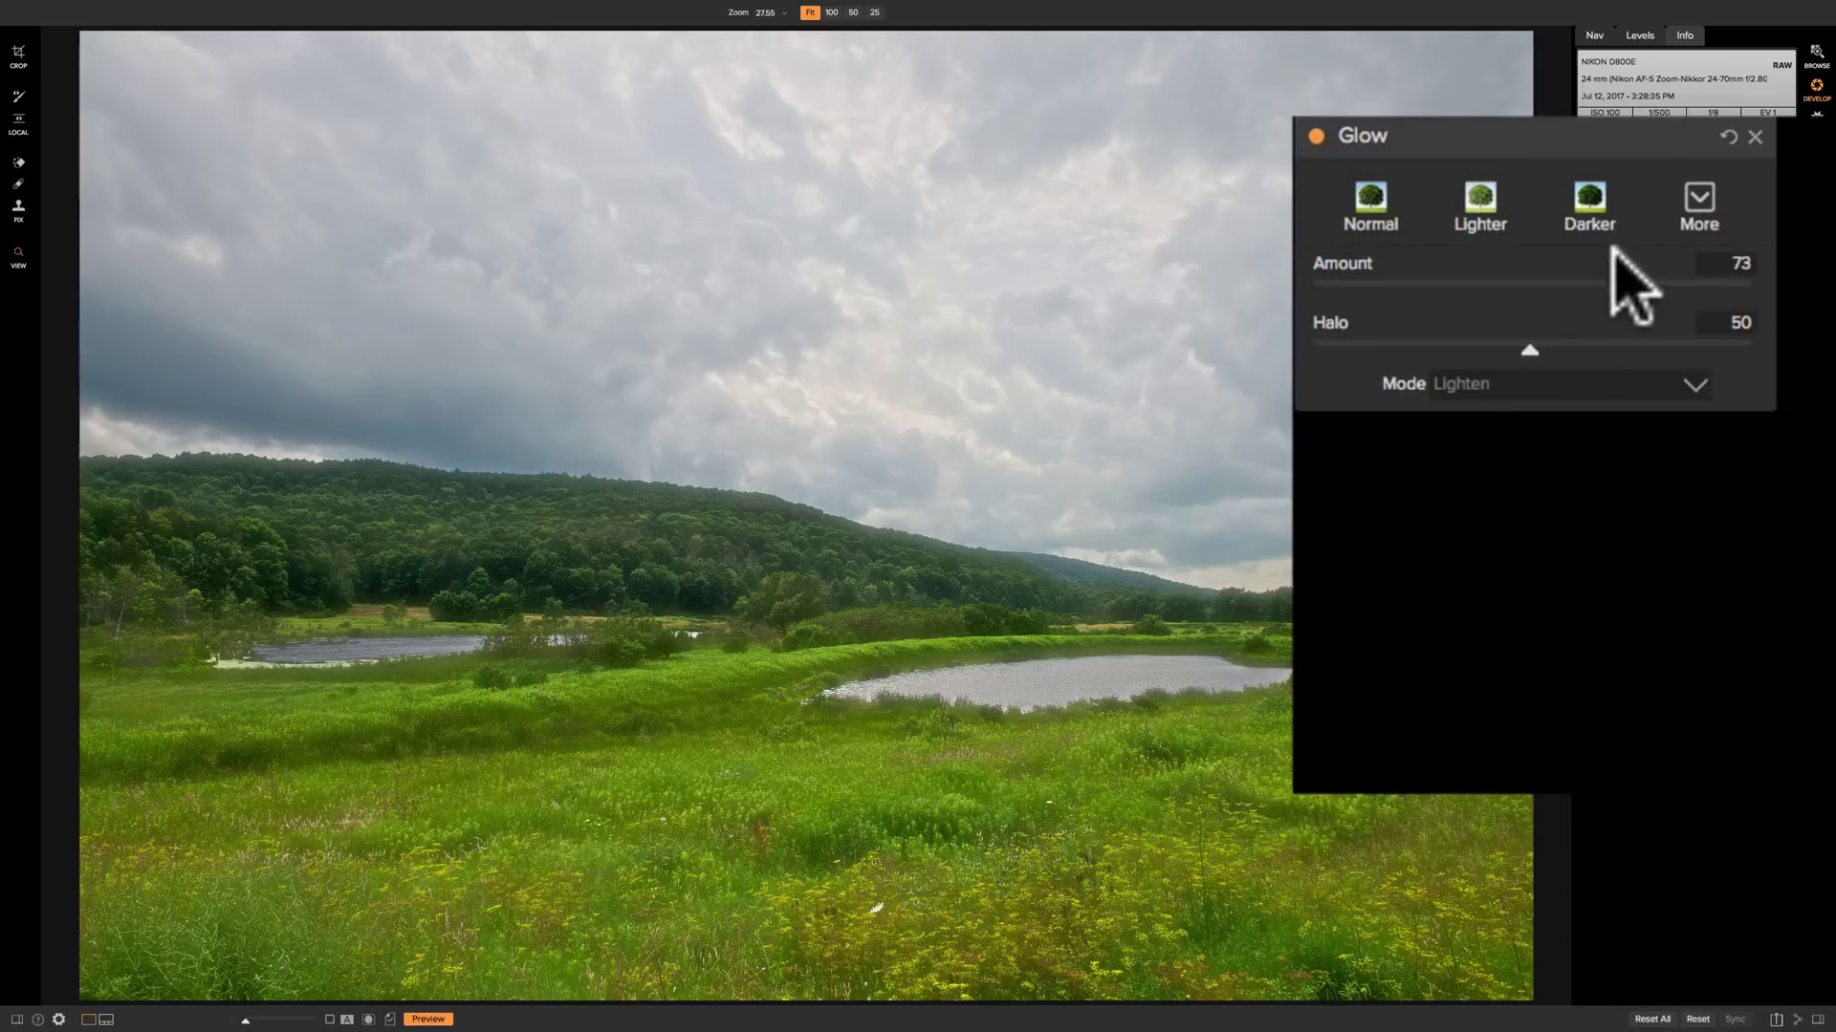
{"action": "left_click_drag", "start_coordinate": [1524, 346], "coordinate": [1427, 348]}
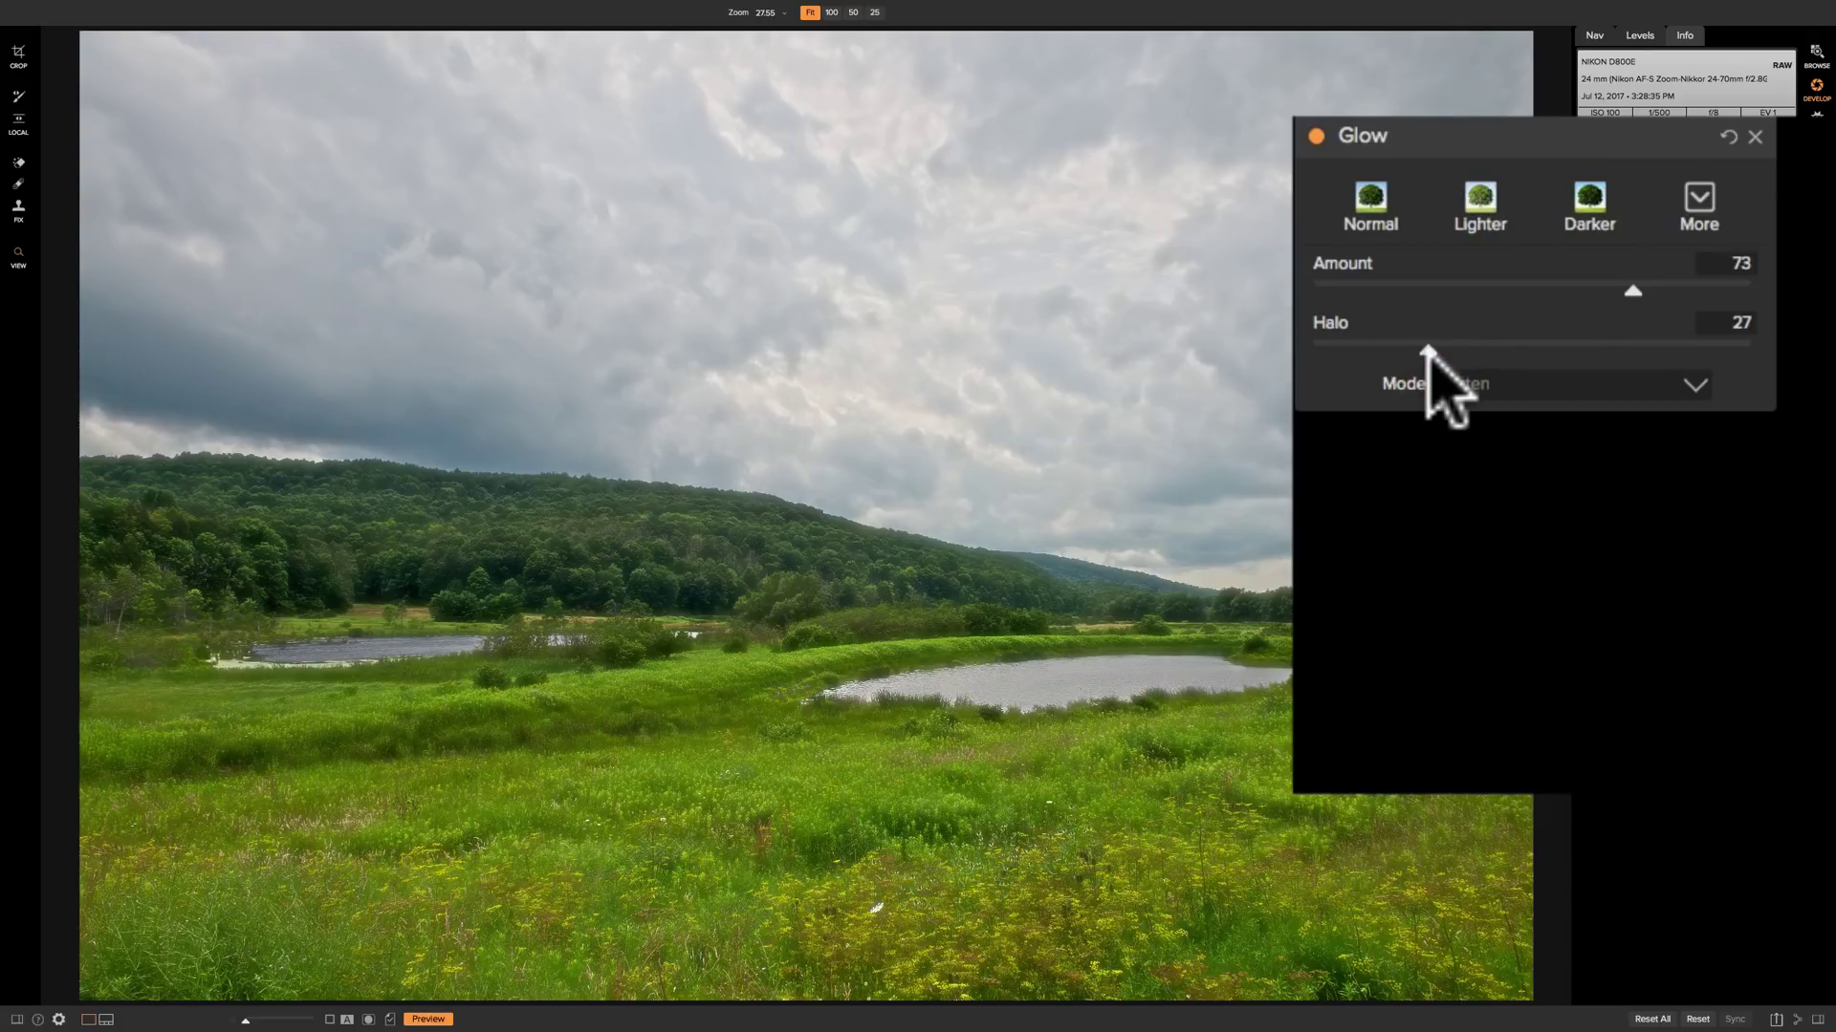
{"action": "left_click", "coordinate": [1429, 350]}
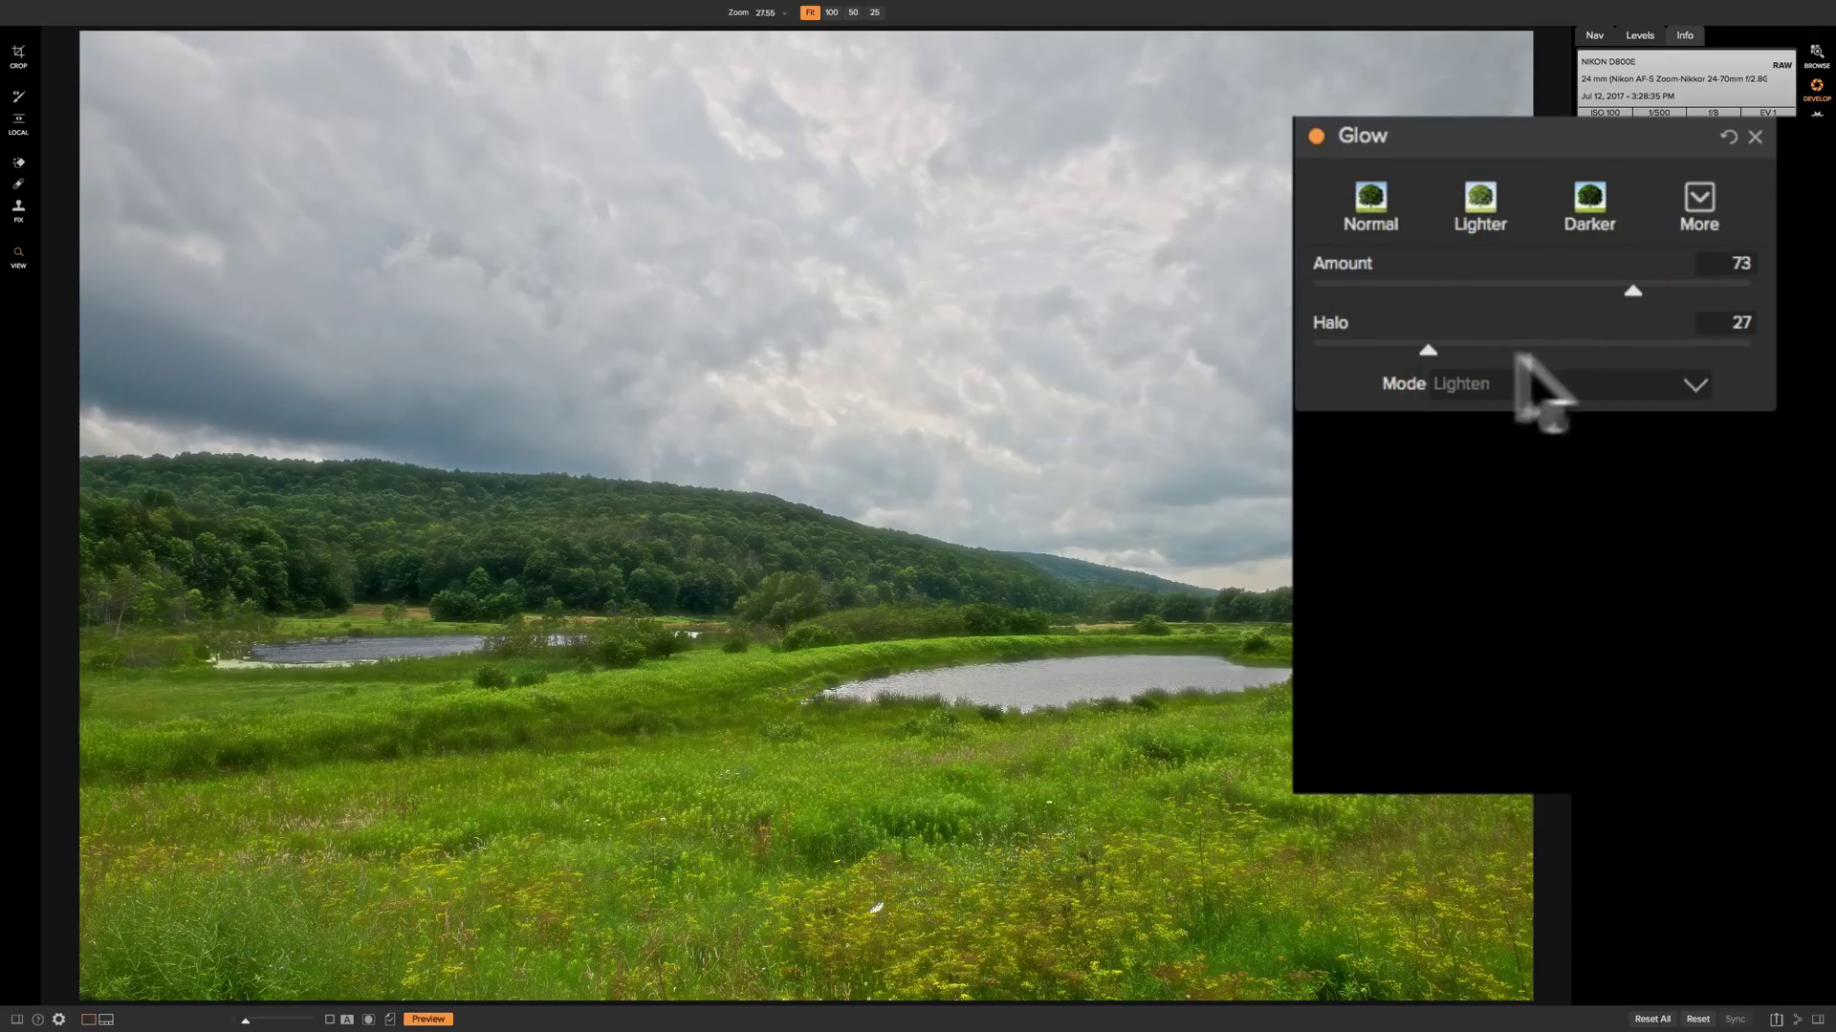
{"action": "left_click_drag", "start_coordinate": [1632, 289], "coordinate": [1450, 289]}
{"action": "left_click", "coordinate": [1450, 289]}
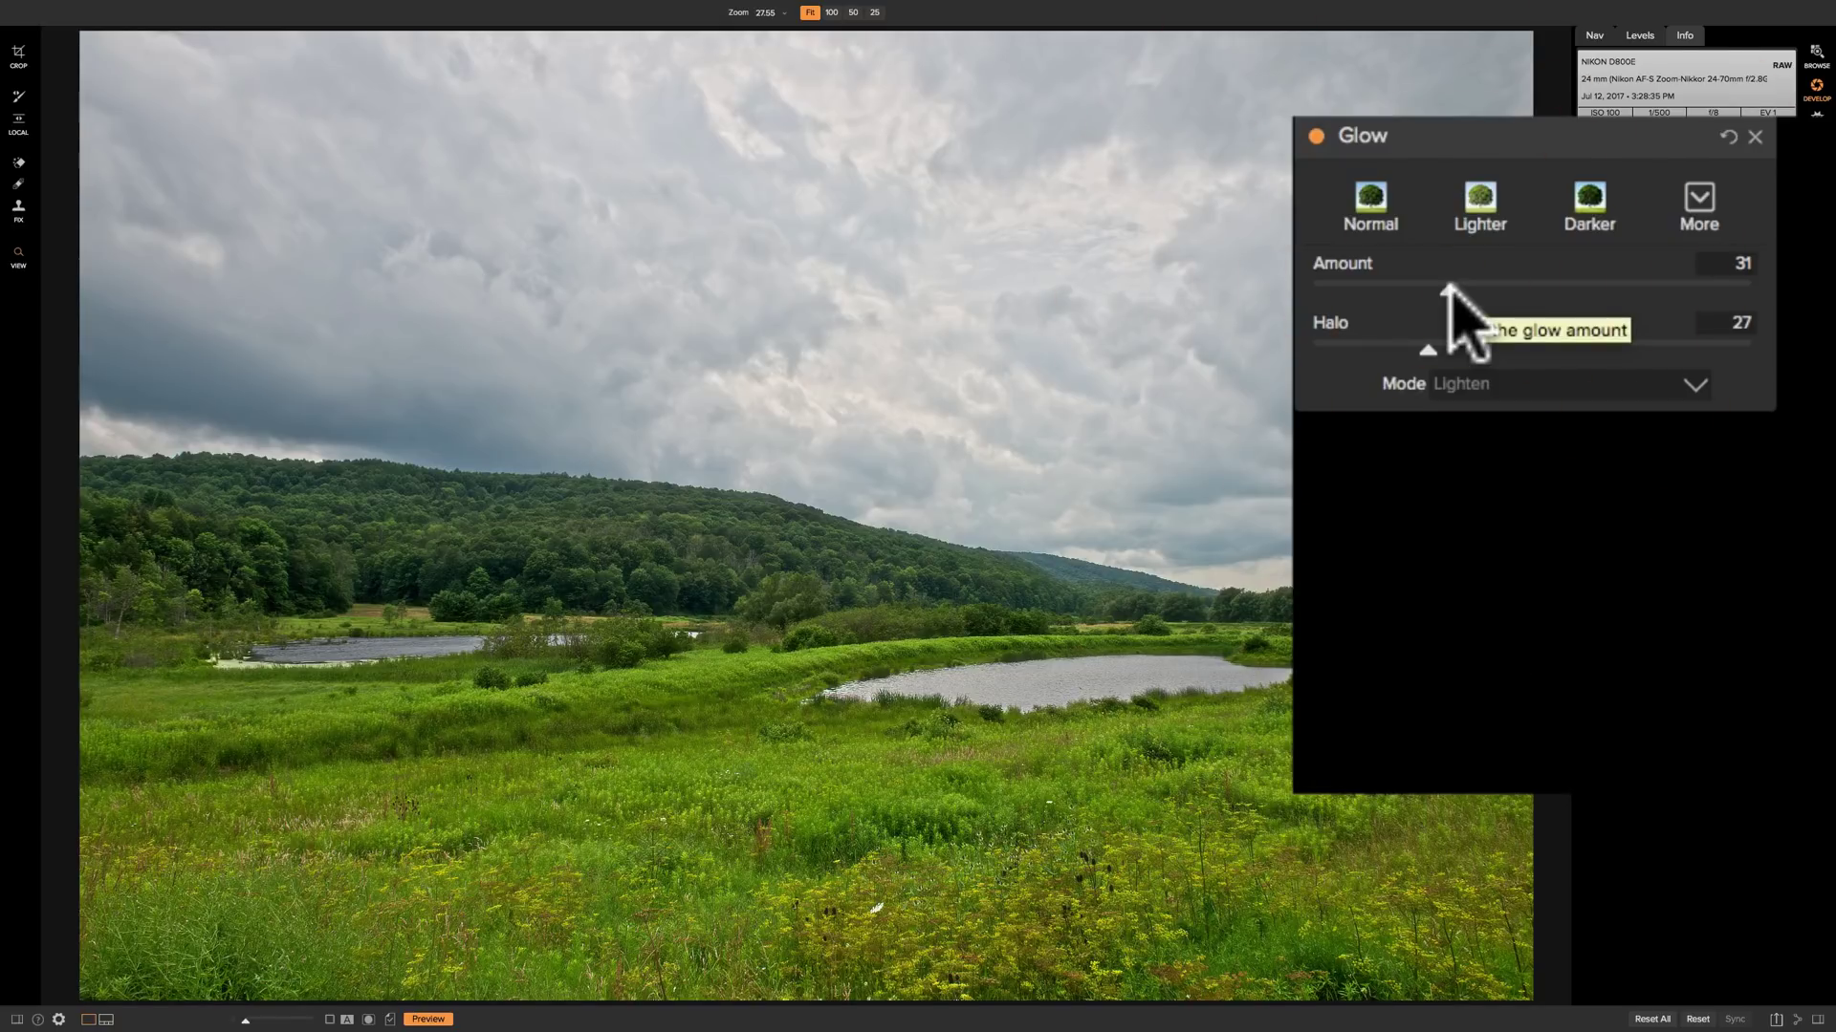
{"action": "left_click_drag", "start_coordinate": [1450, 289], "coordinate": [1596, 291]}
{"action": "left_click_drag", "start_coordinate": [1418, 347], "coordinate": [1539, 349]}
Open the glow Mode dropdown to review the available blend modes
{"action": "left_click", "coordinate": [1563, 384]}
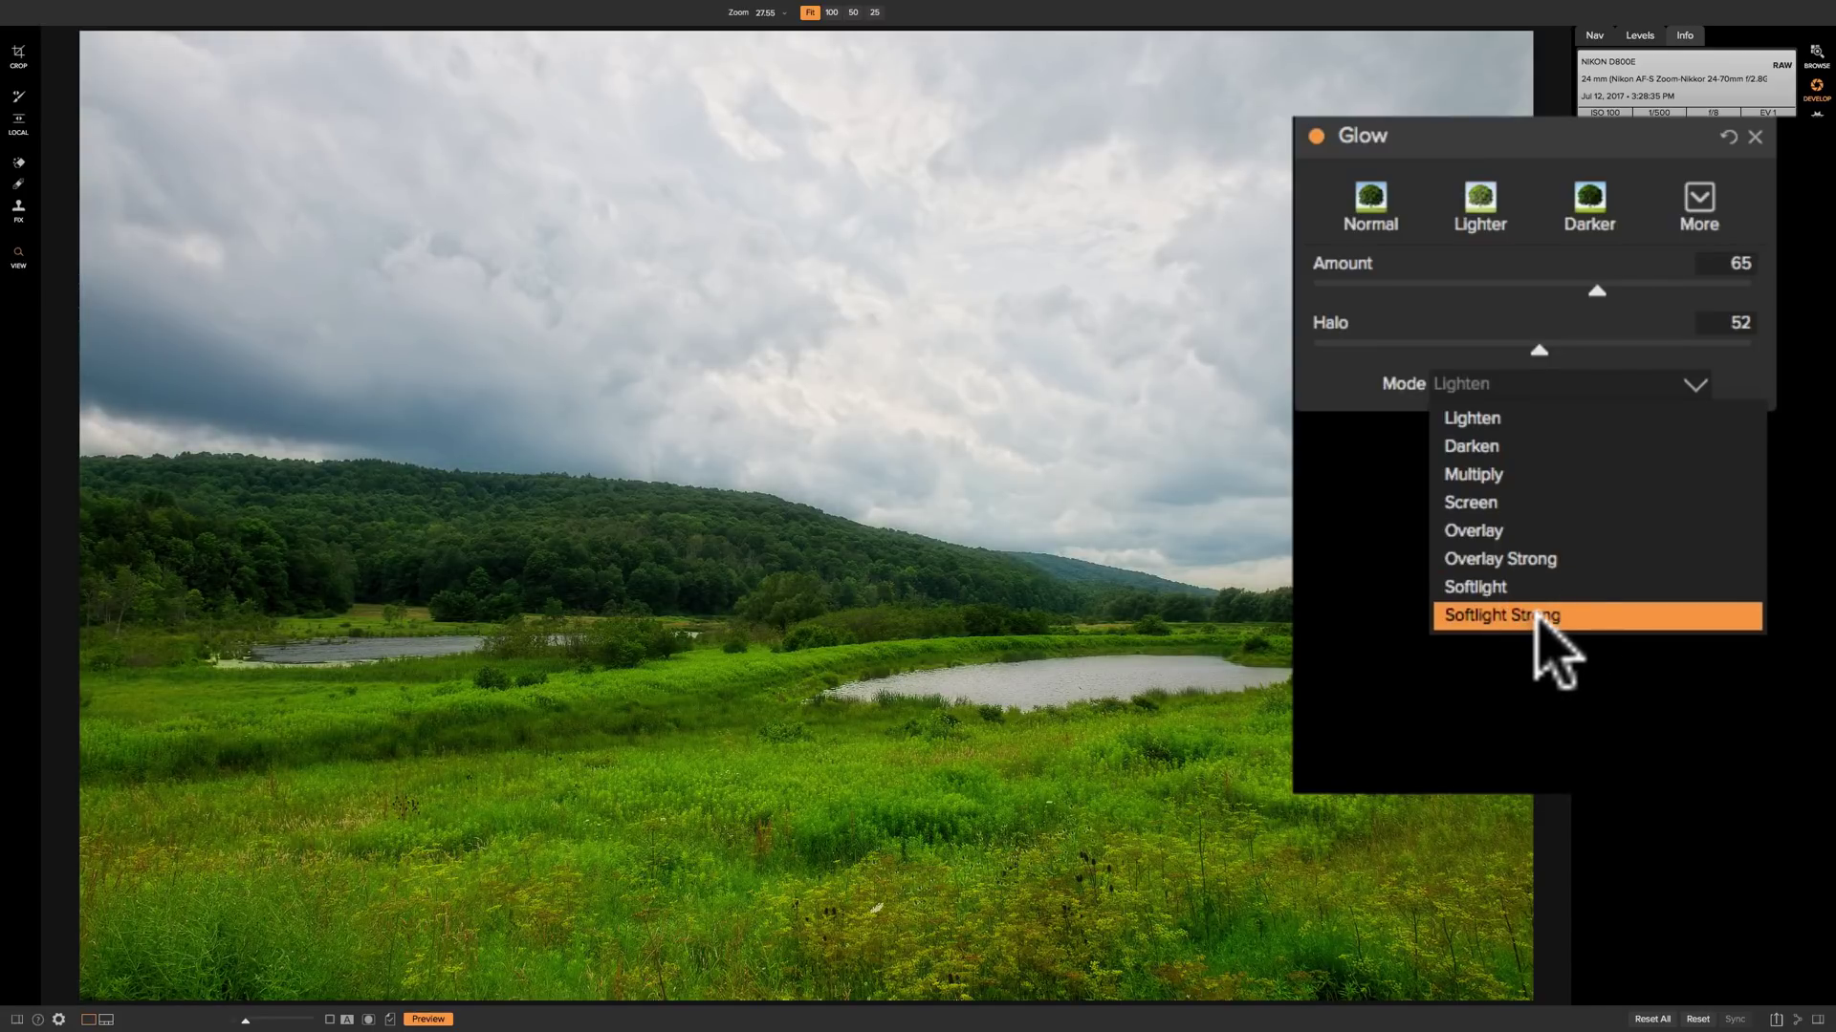
Choose Softlight Strong blending, then lower Amount to 40 and set Halo to 44
{"action": "left_click", "coordinate": [1539, 620]}
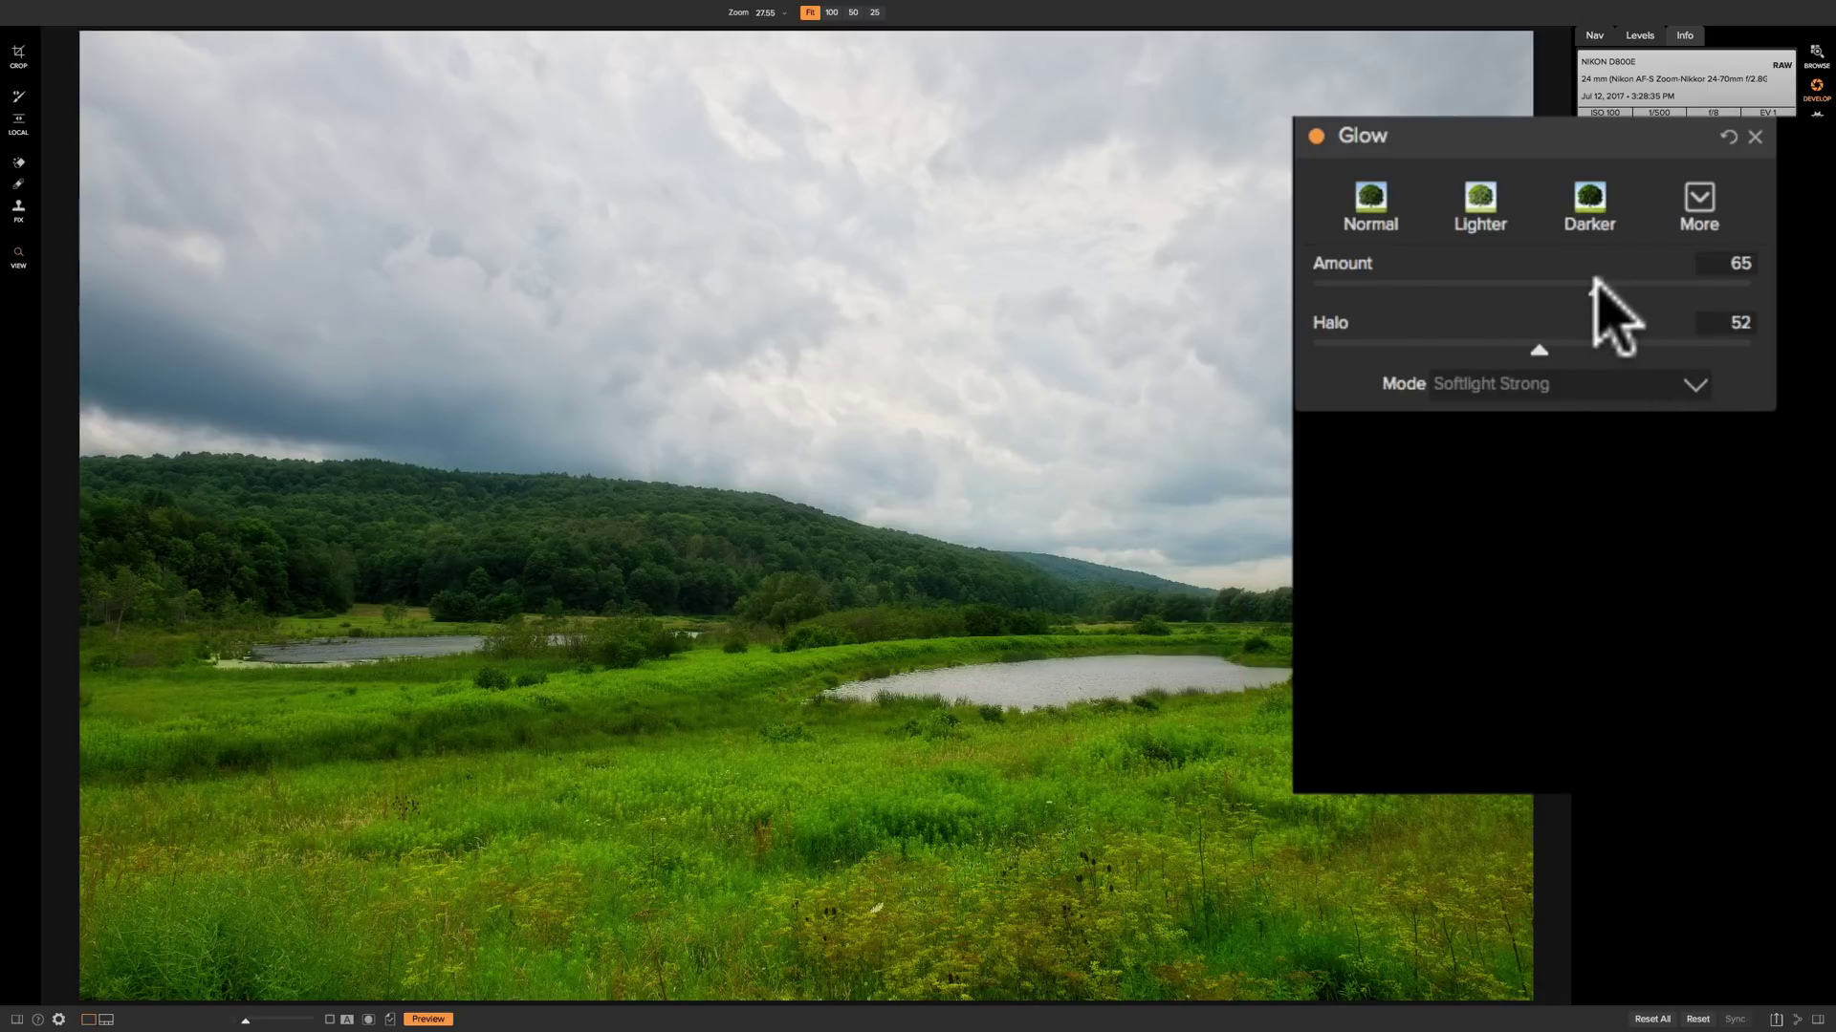
{"action": "left_click_drag", "start_coordinate": [1536, 346], "coordinate": [1496, 349]}
{"action": "left_click_drag", "start_coordinate": [1593, 285], "coordinate": [1485, 287]}
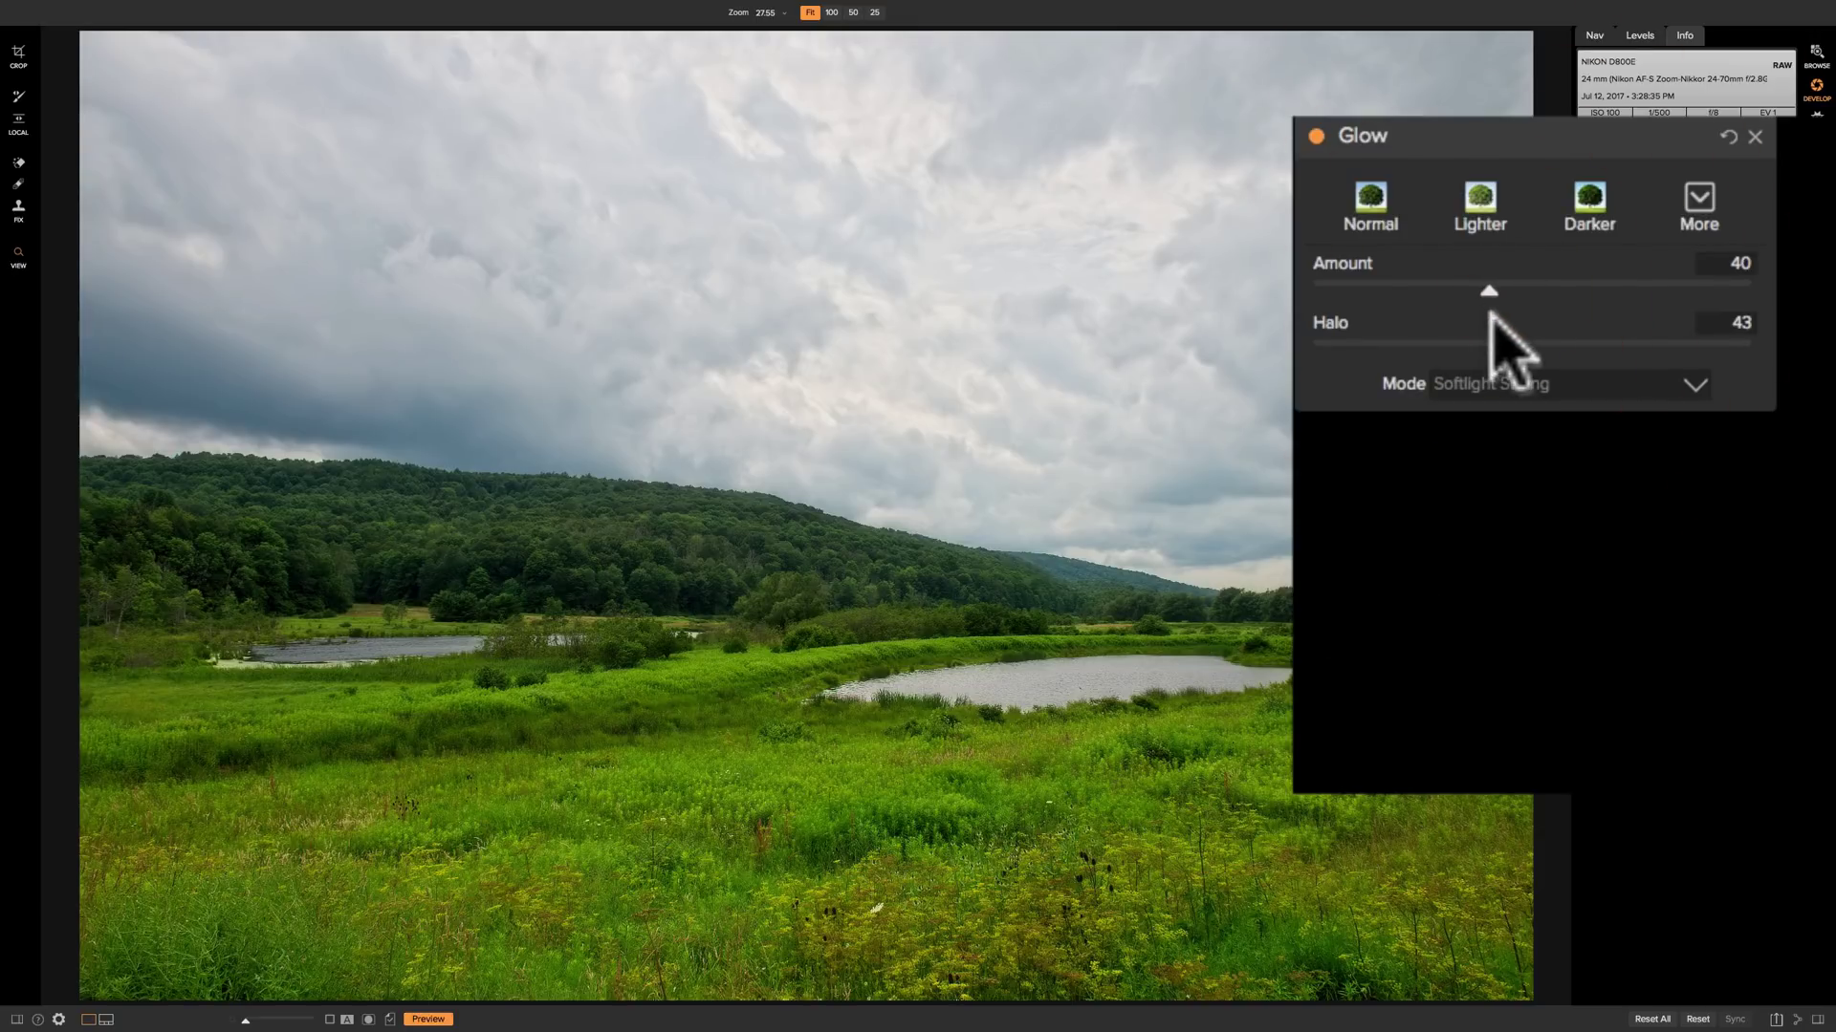
{"action": "left_click_drag", "start_coordinate": [1498, 347], "coordinate": [1502, 347]}
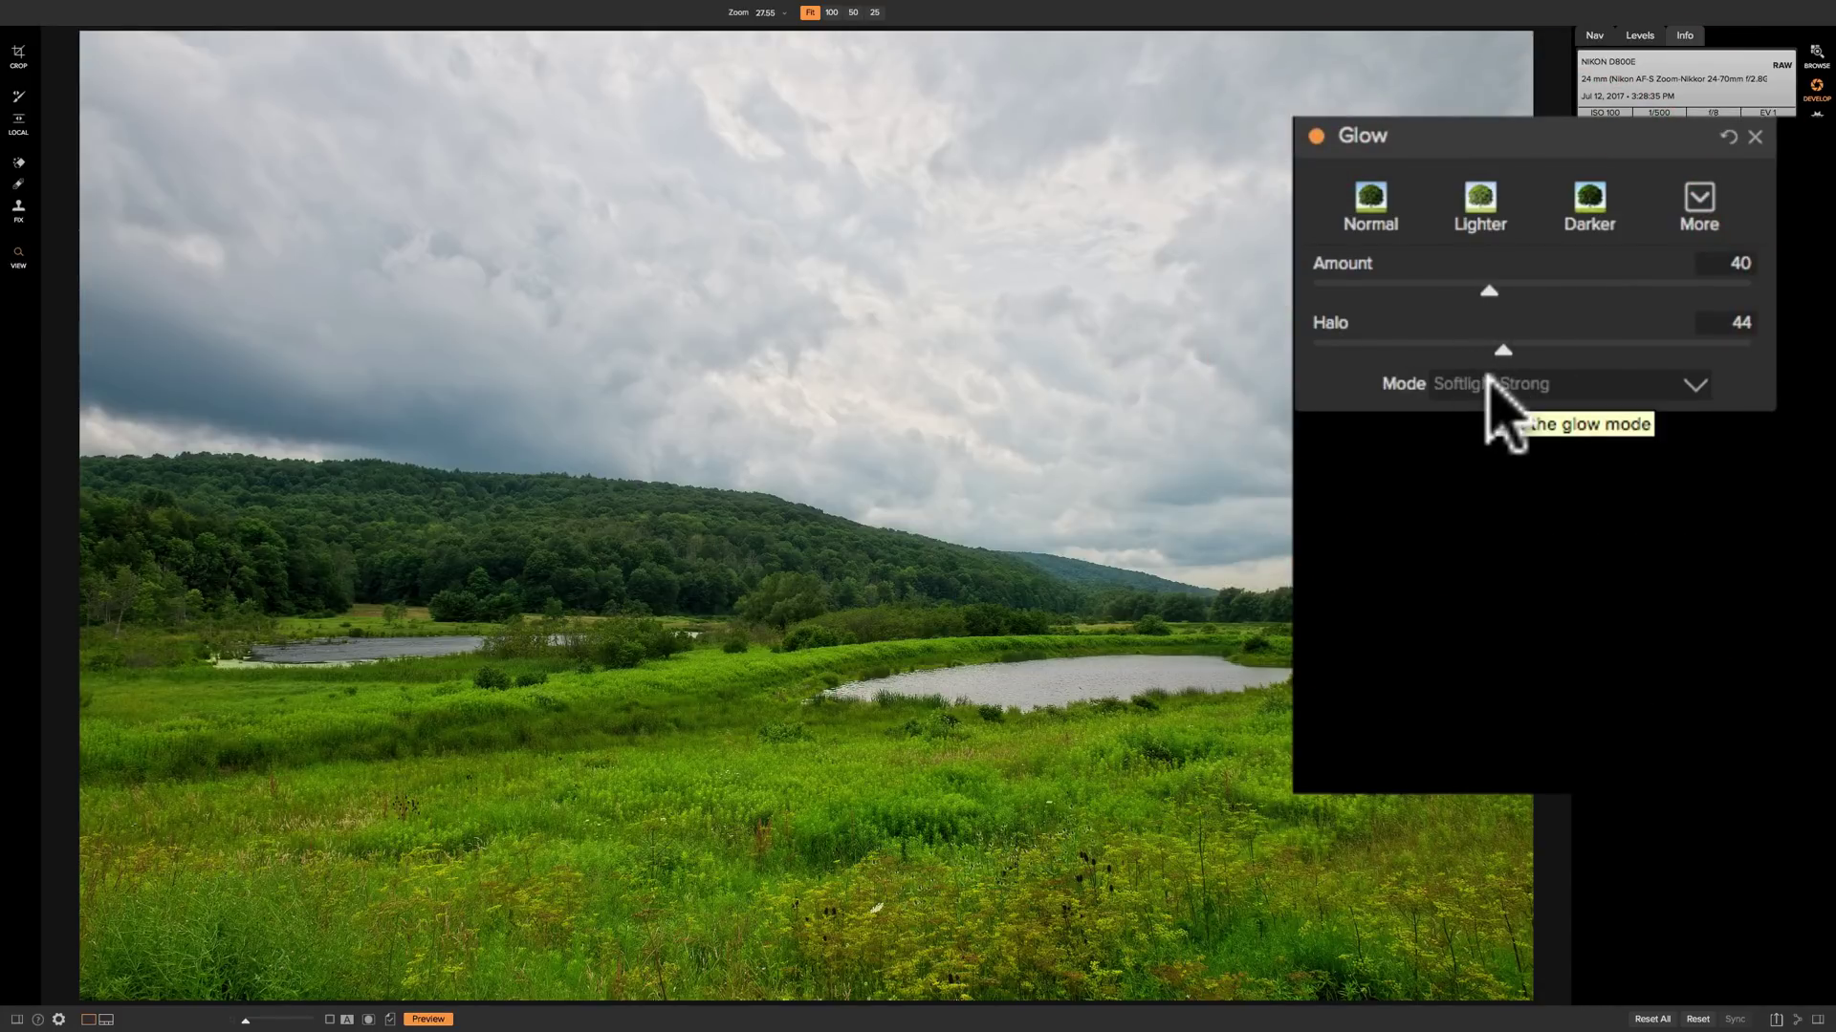
{"action": "left_click", "coordinate": [1317, 136]}
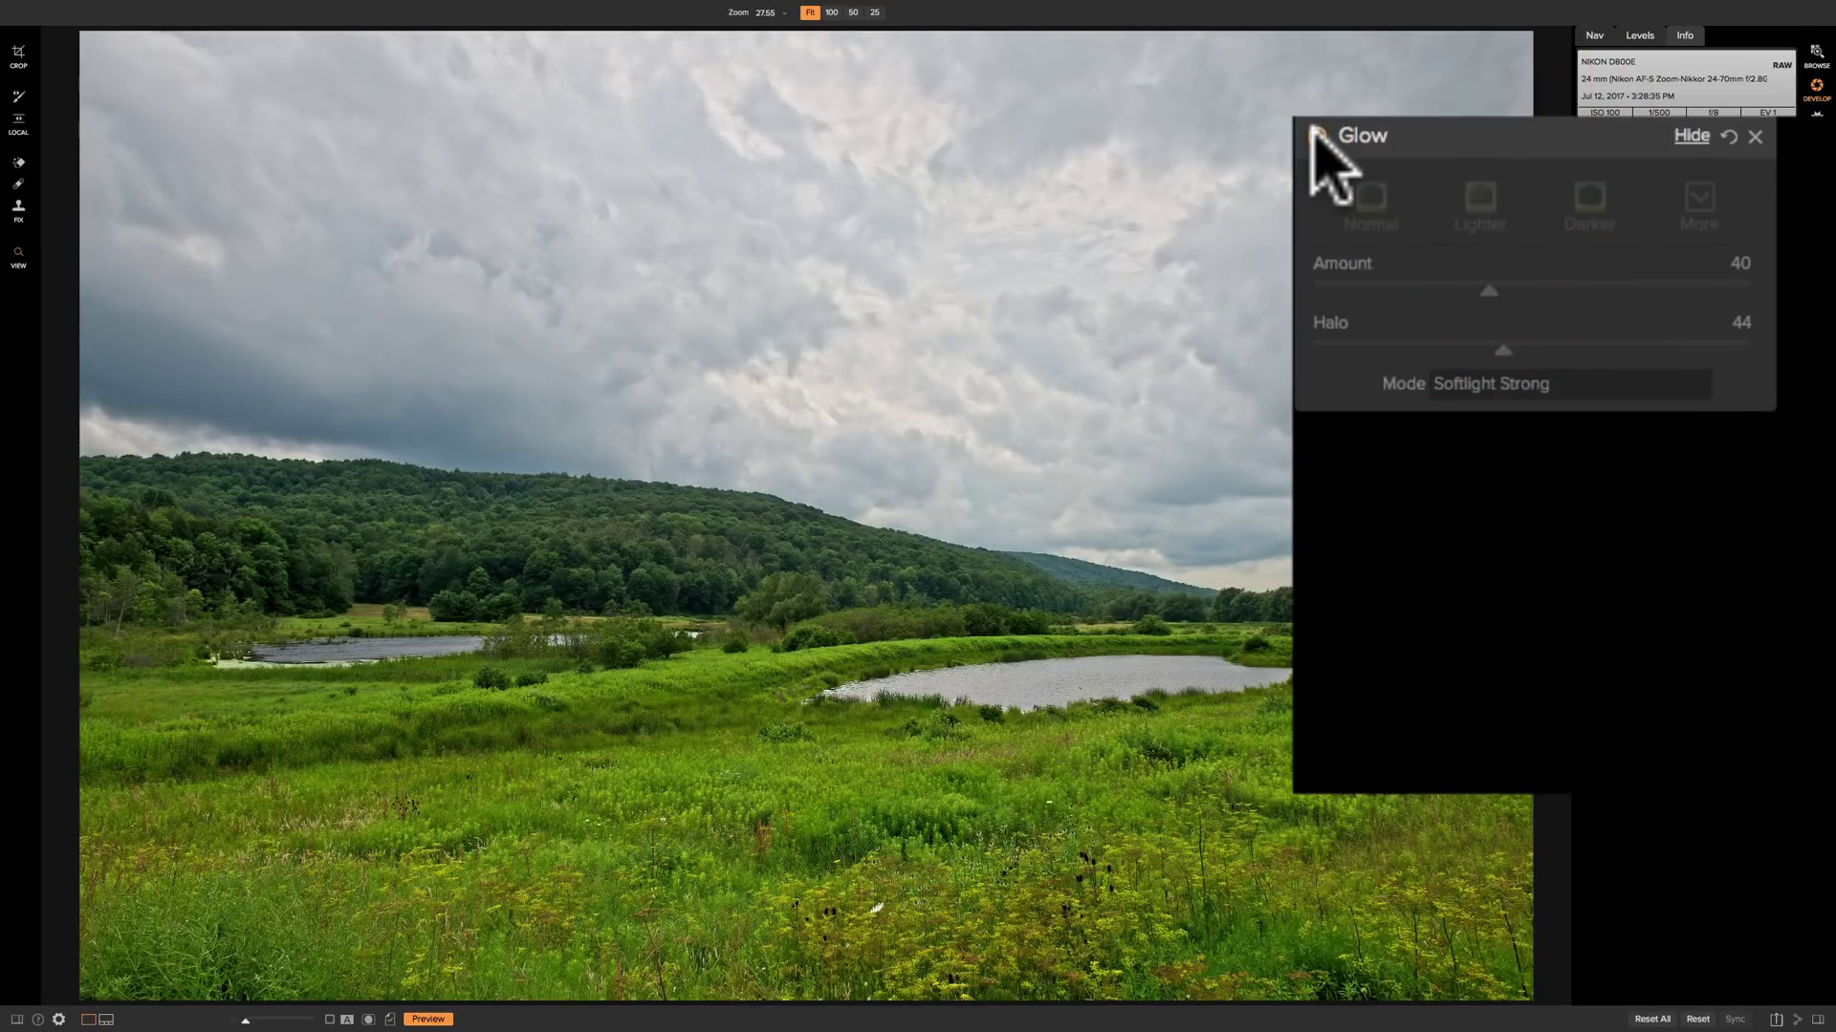
{"action": "left_click", "coordinate": [1317, 135]}
{"action": "left_click", "coordinate": [1316, 136]}
{"action": "left_click", "coordinate": [1316, 136]}
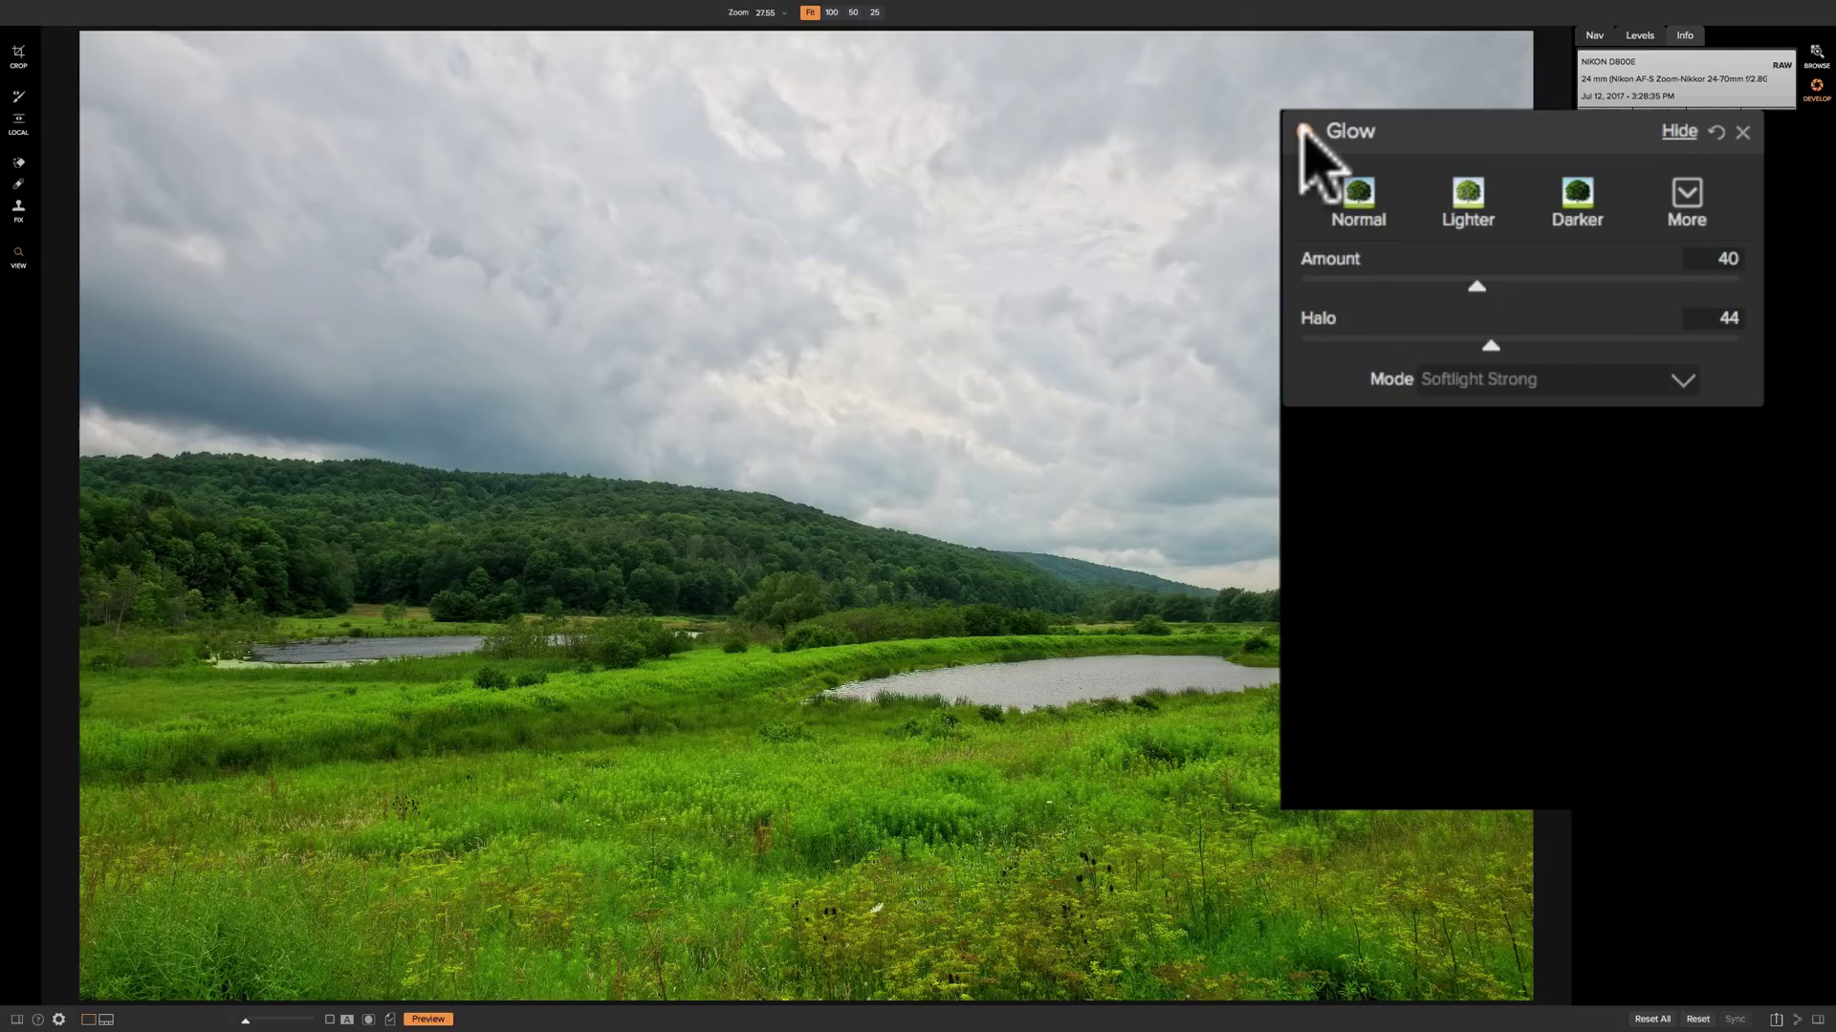
Save the Amount 40, Halo 44, Softlight Strong glow settings as a new style under a personal name
{"action": "left_click", "coordinate": [1685, 192]}
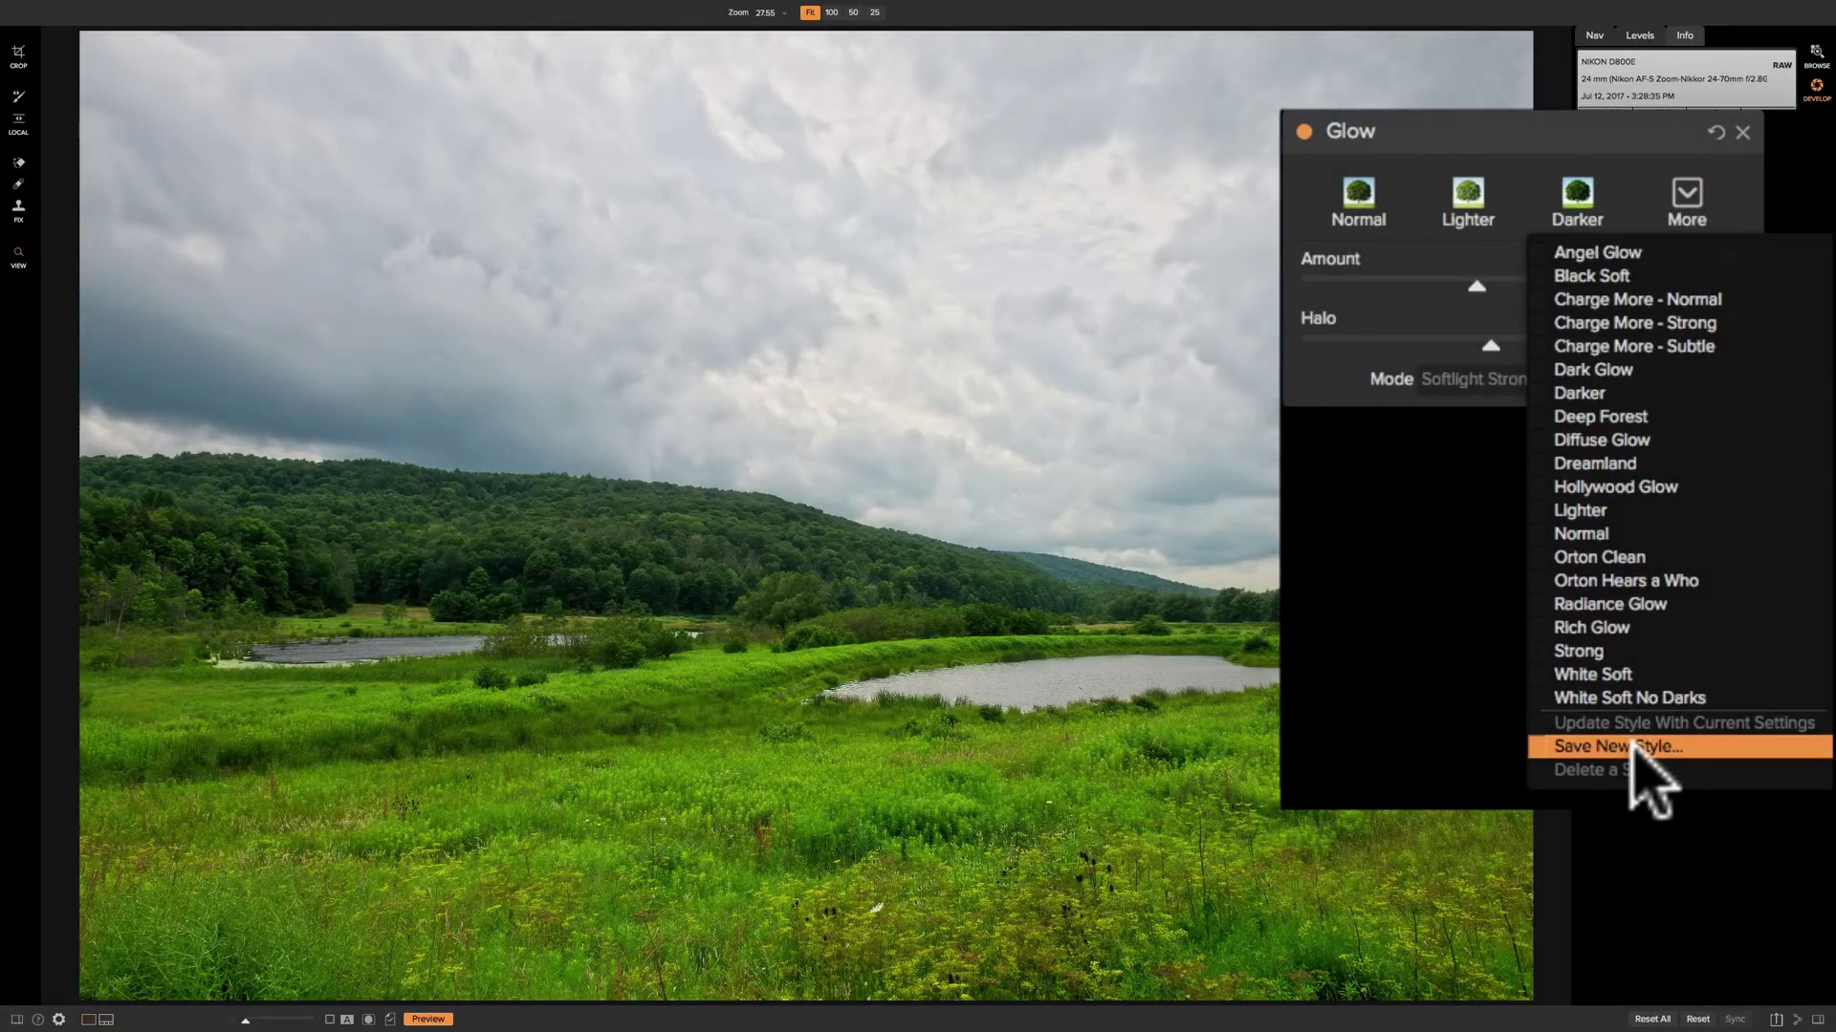
{"action": "left_click", "coordinate": [1633, 747]}
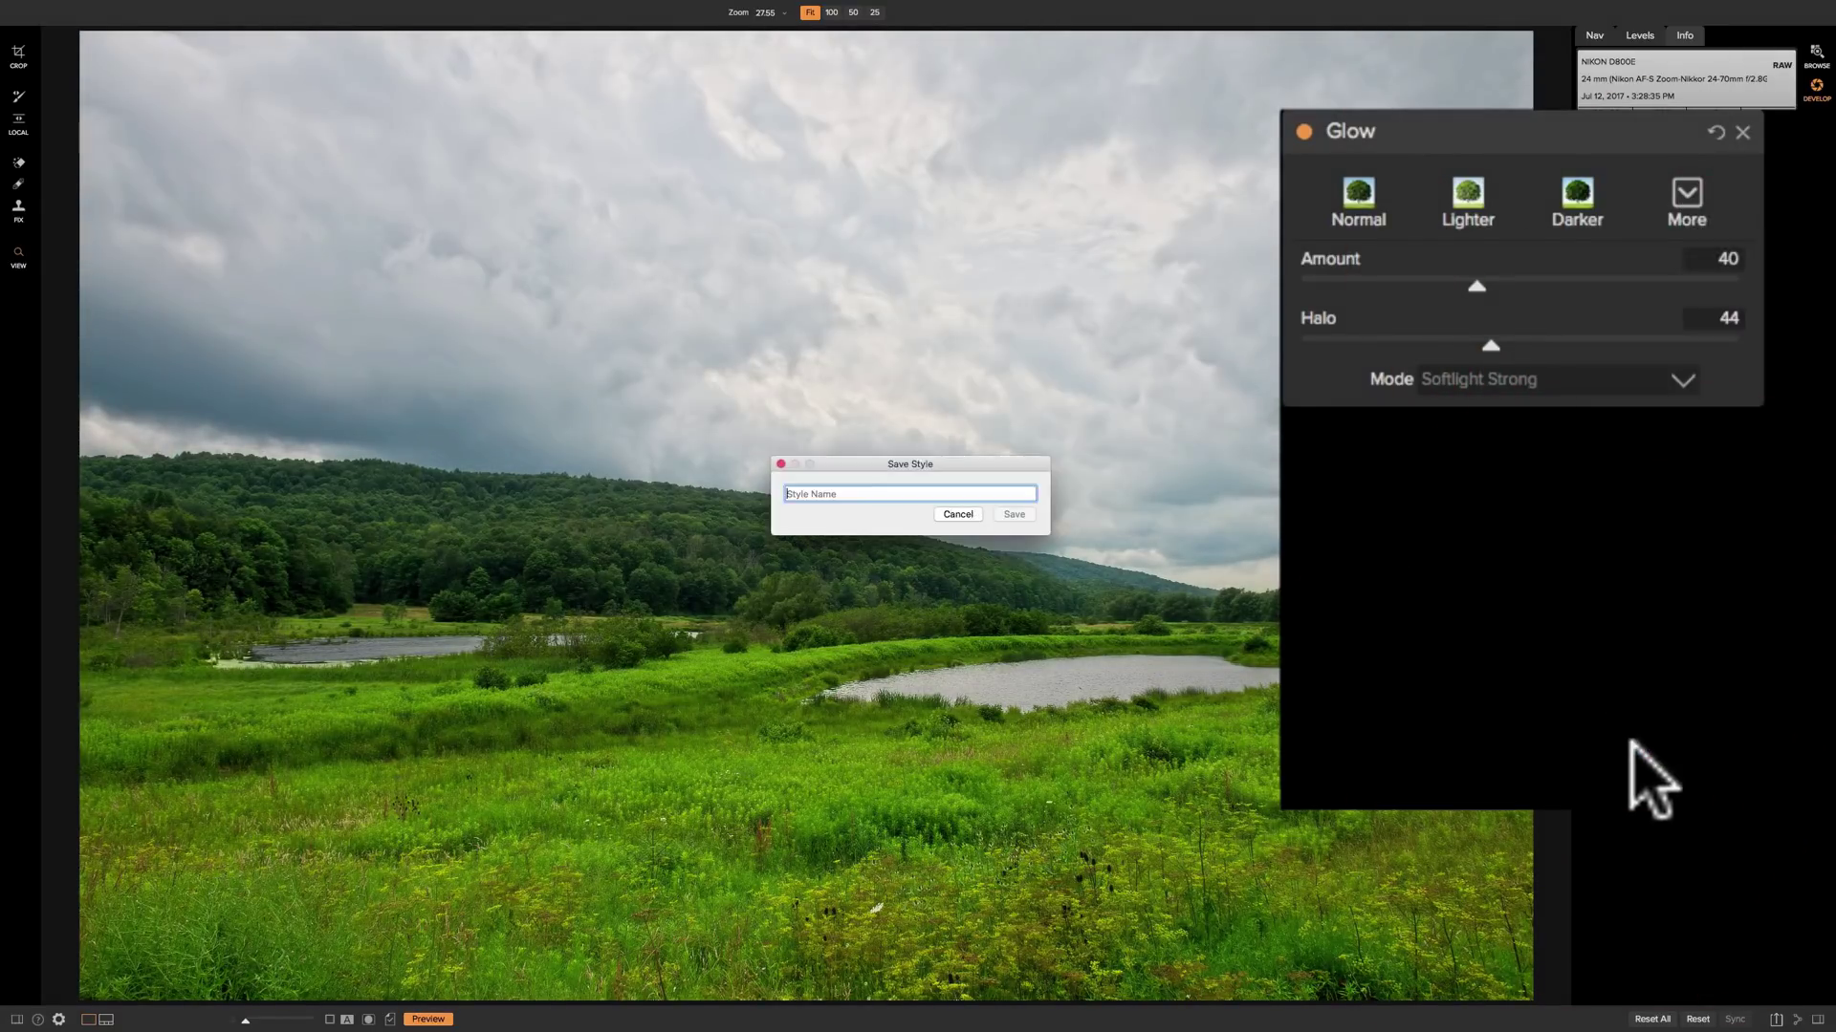
{"action": "type", "text": "Tony's Glow"}
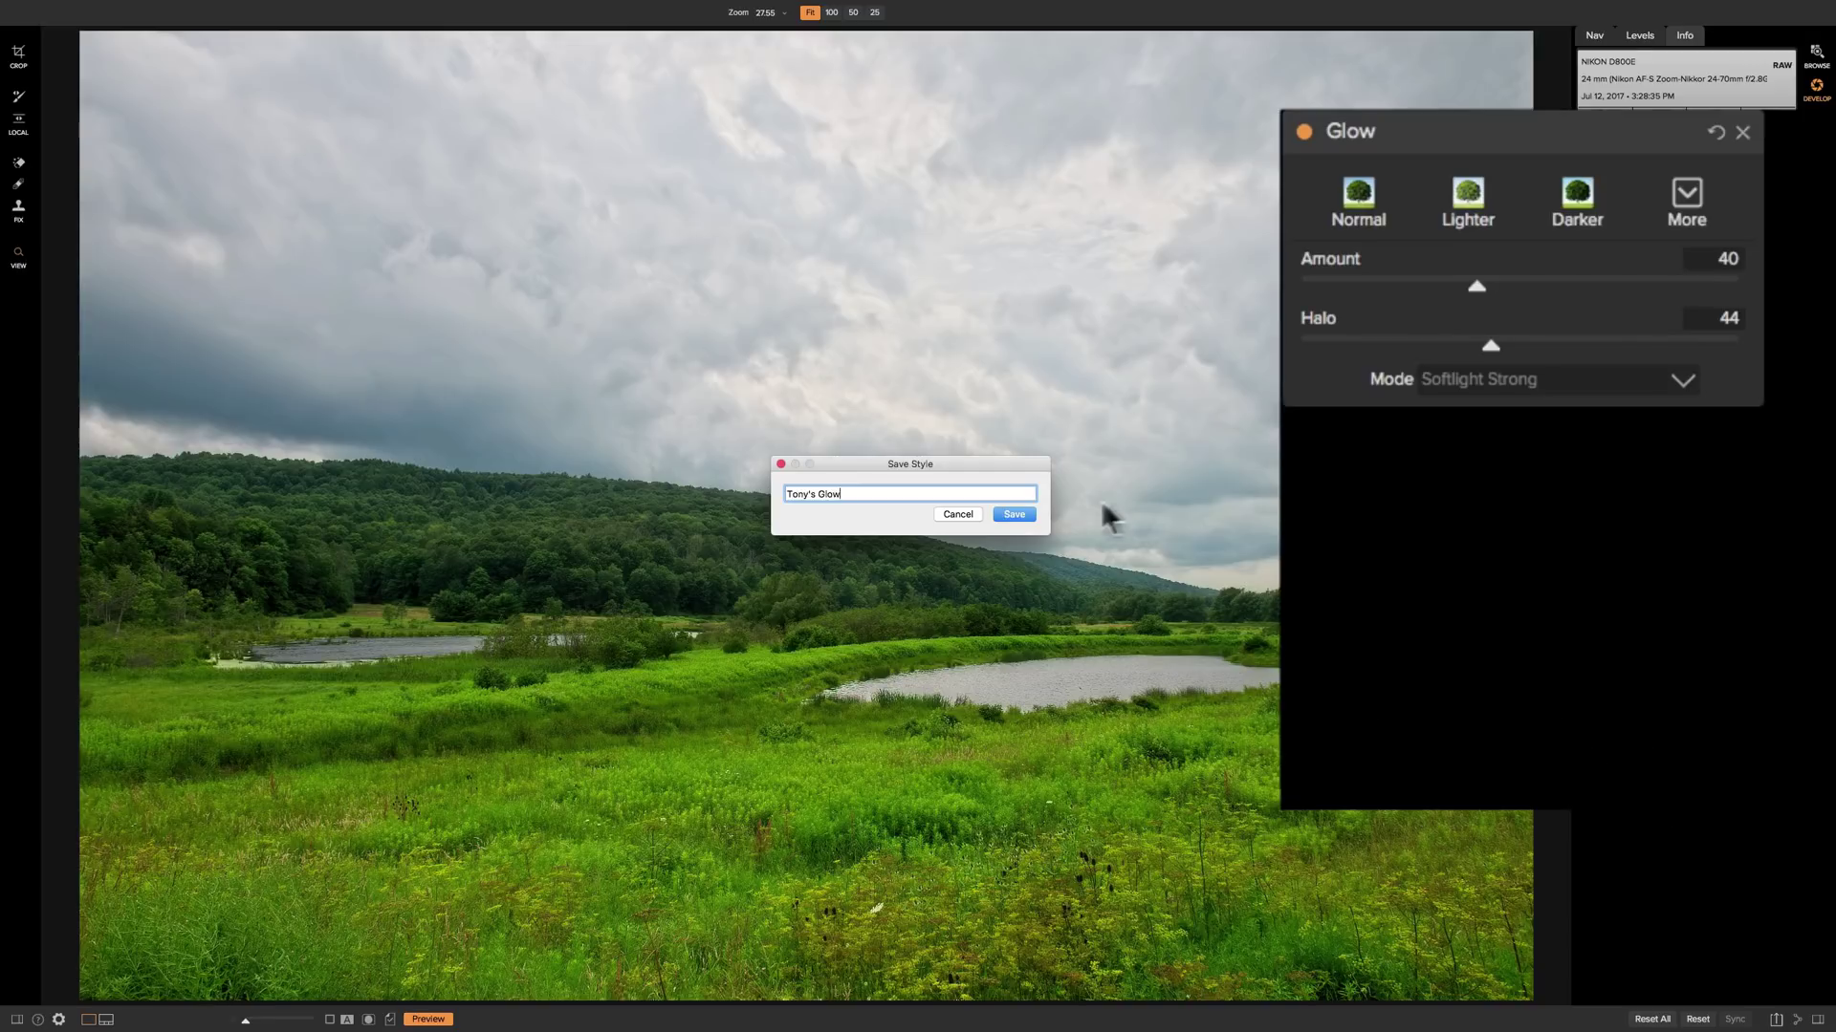
{"action": "left_click", "coordinate": [1013, 516]}
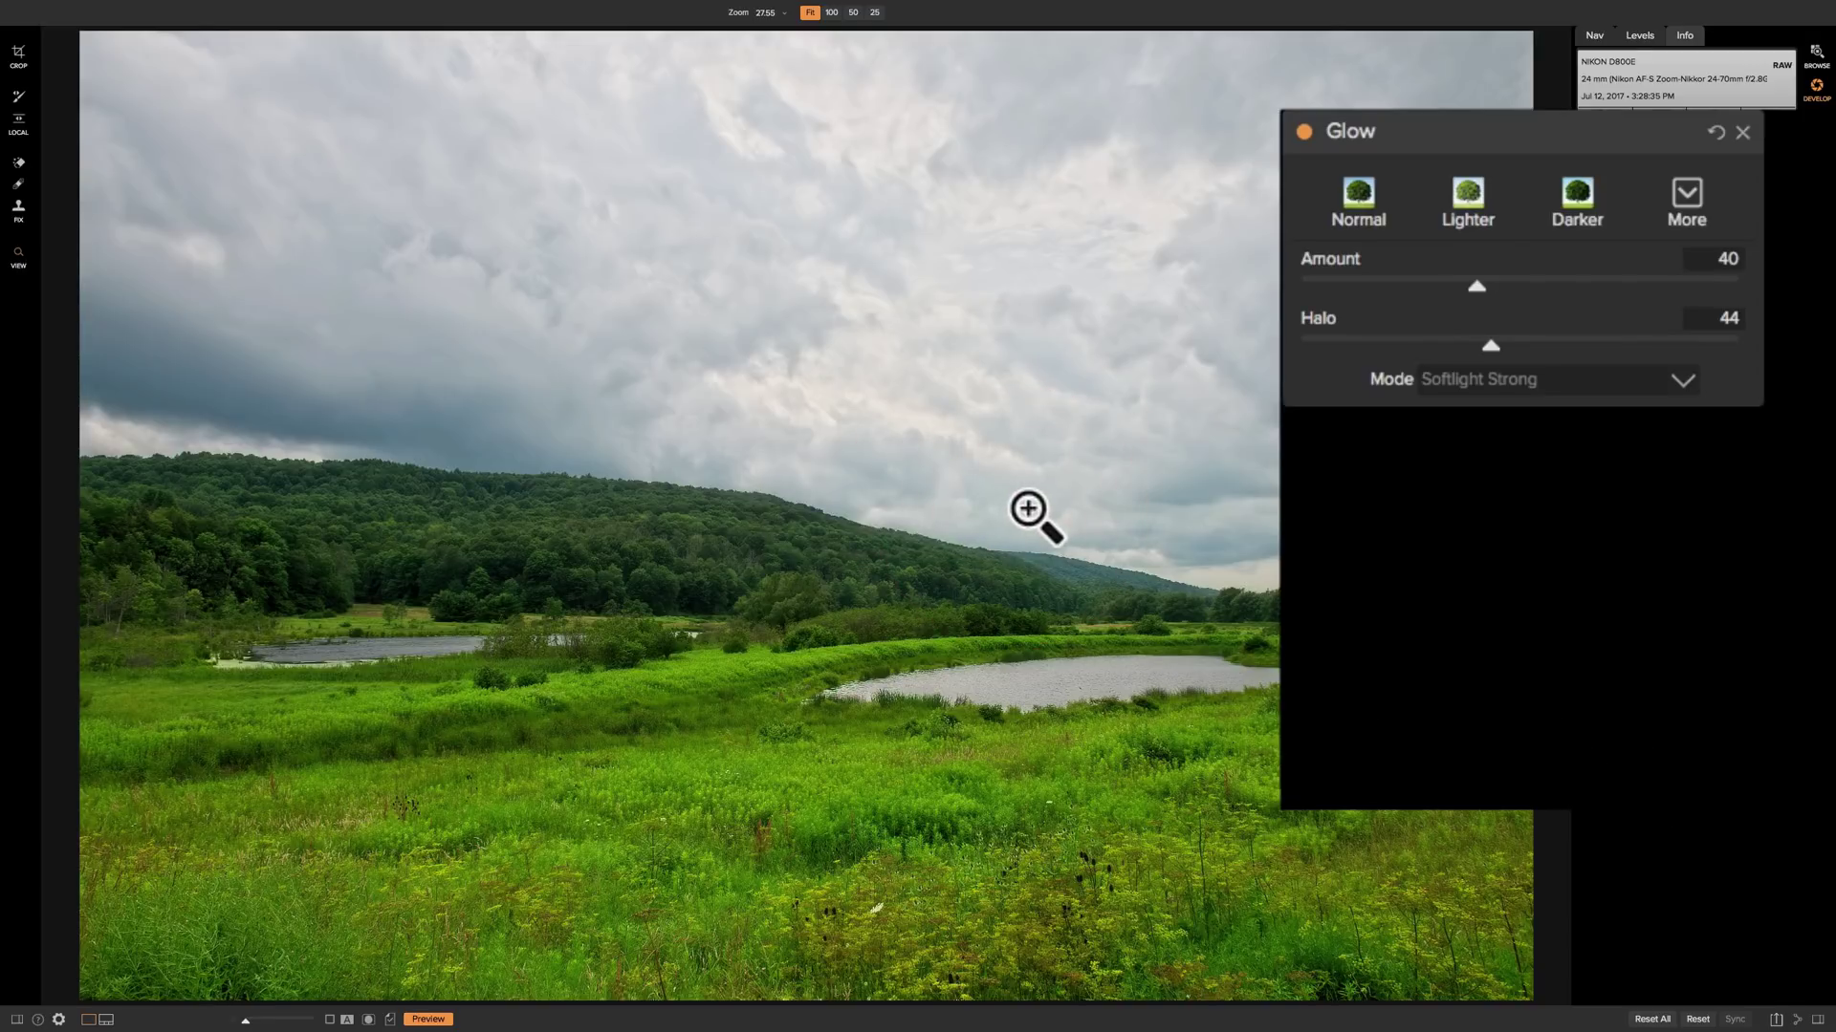
Switch to the Lighter, then Normal presets with Amount 0, then reapply the saved custom glow style
{"action": "left_click", "coordinate": [1466, 206]}
{"action": "left_click", "coordinate": [1348, 199]}
{"action": "left_click", "coordinate": [1305, 285]}
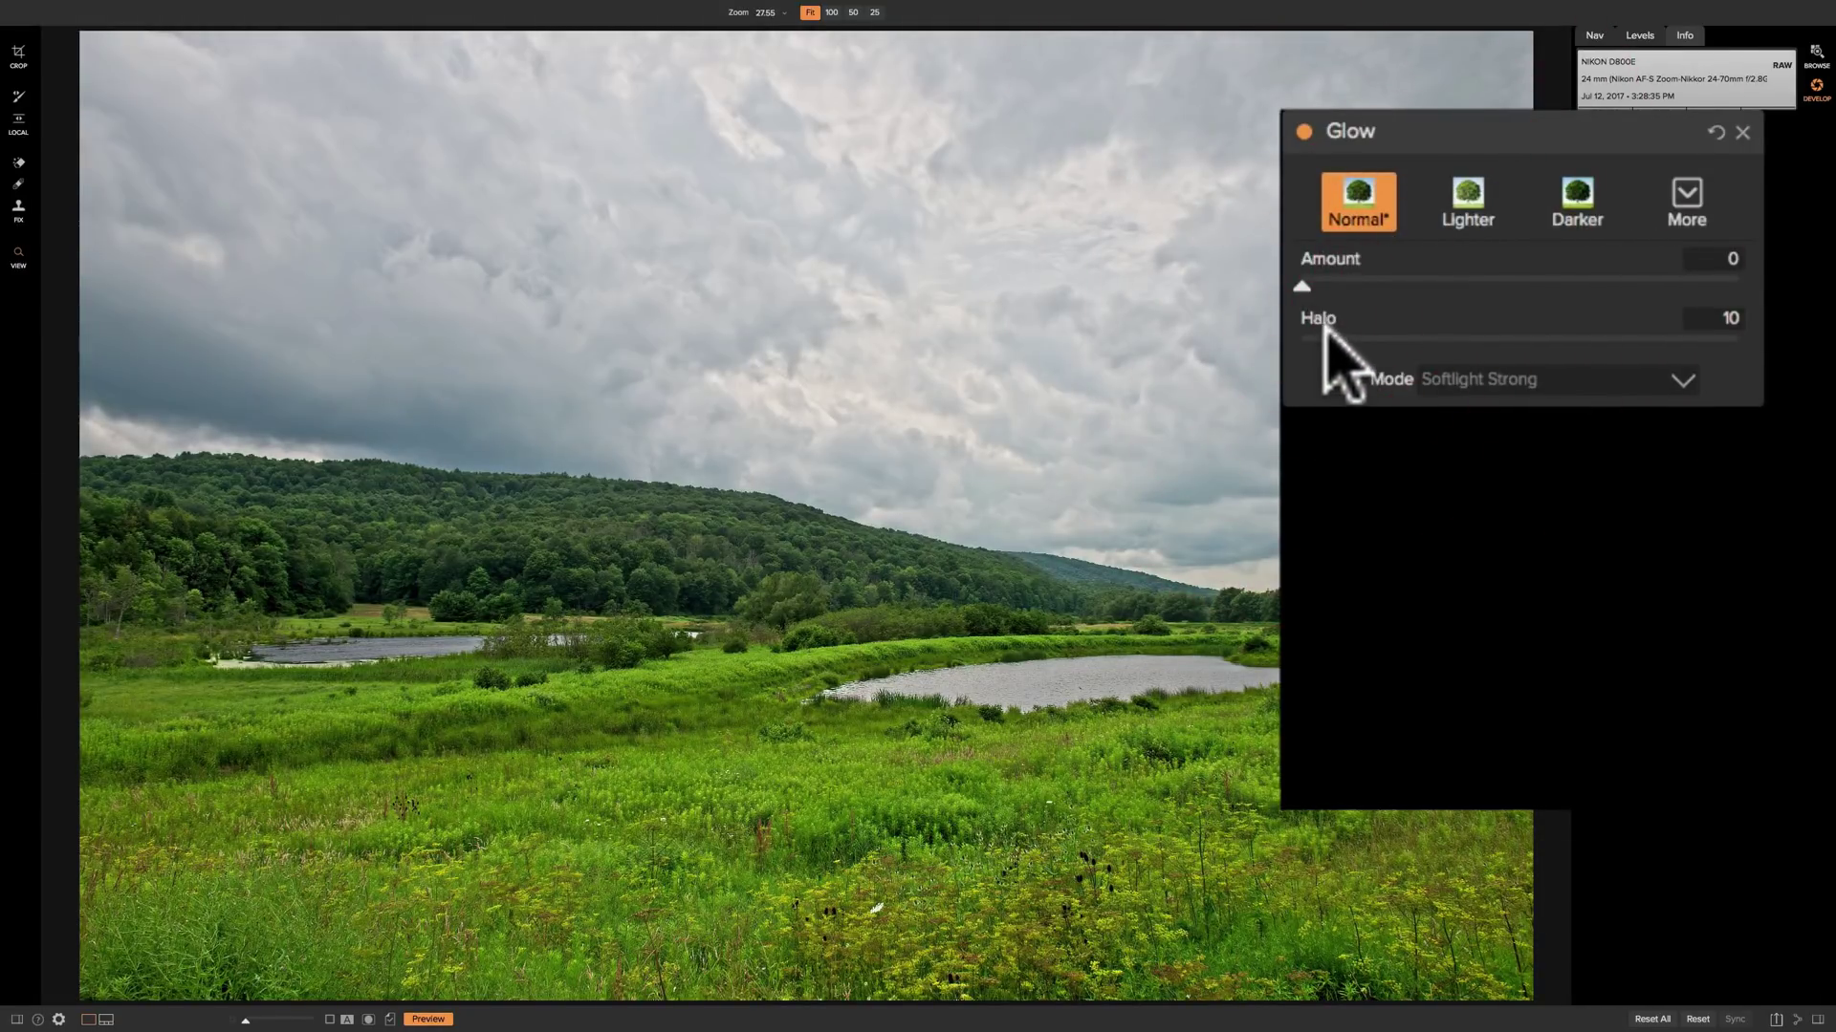
{"action": "left_click", "coordinate": [1683, 191]}
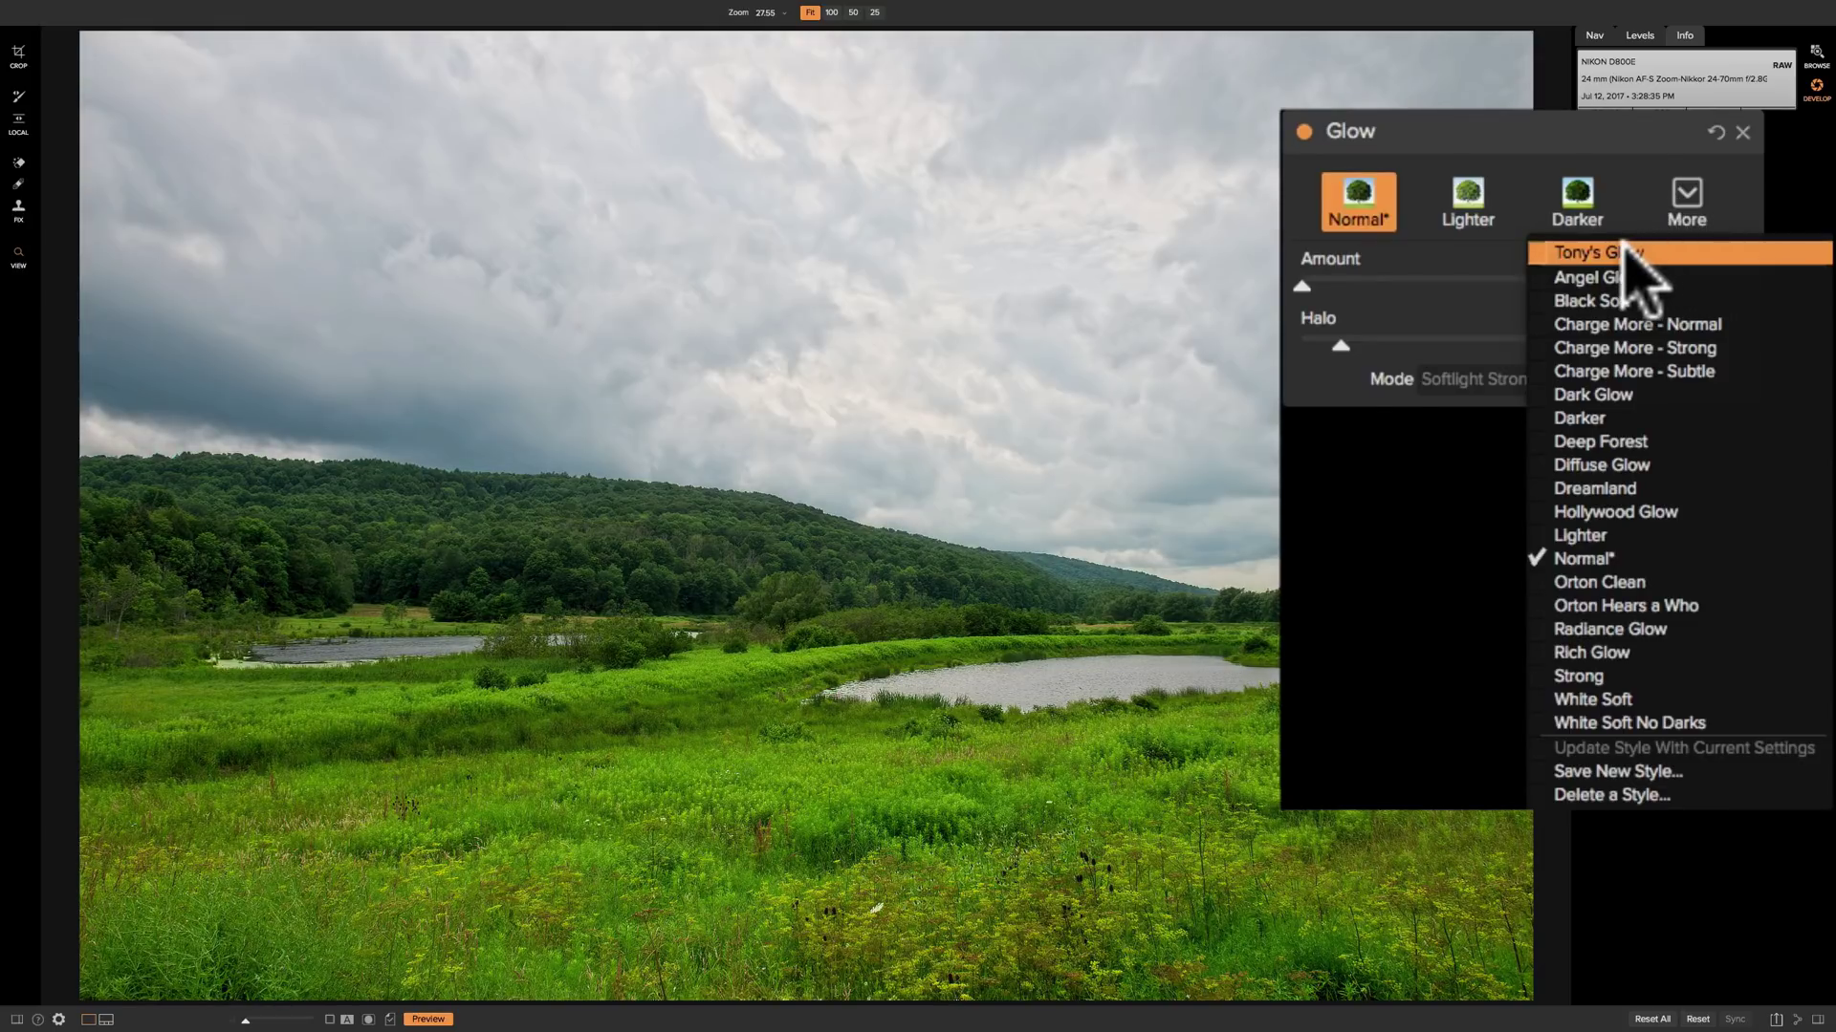
{"action": "left_click", "coordinate": [1613, 252]}
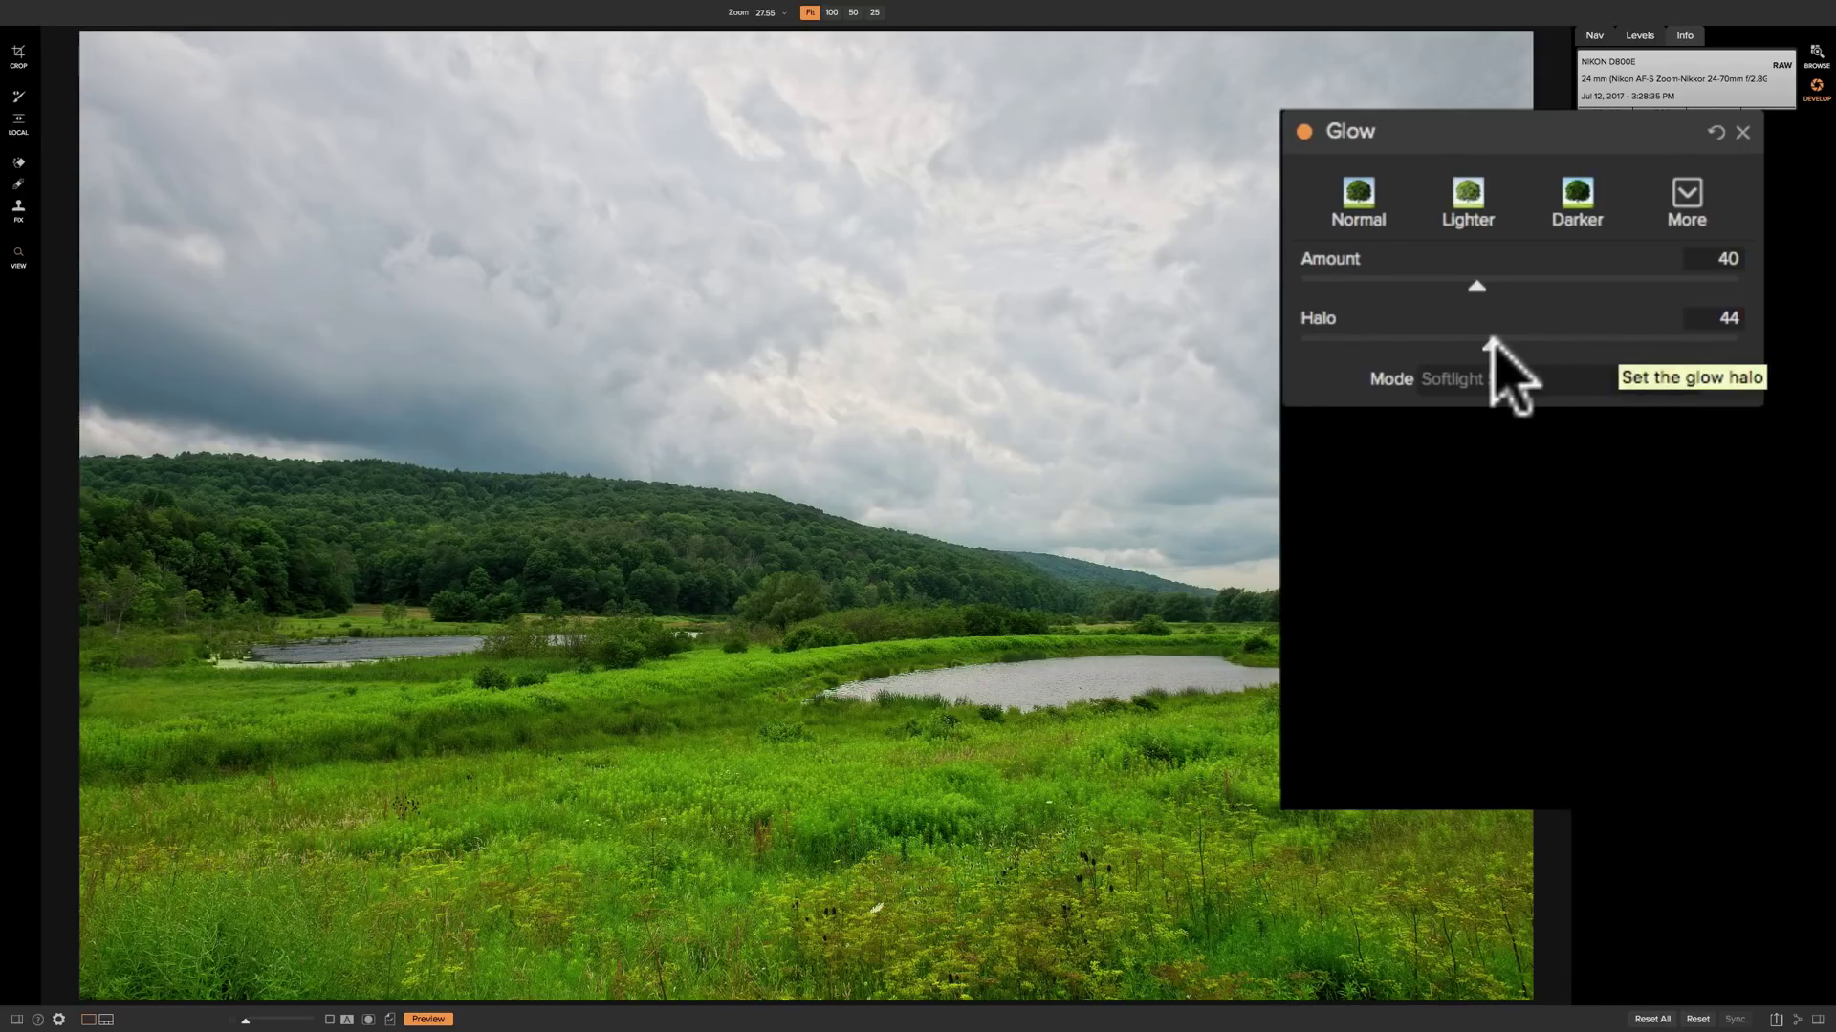
Raise the glow Halo to 60 and update the custom style with these settings
{"action": "left_click", "coordinate": [1499, 344]}
{"action": "left_click_drag", "start_coordinate": [1499, 344], "coordinate": [1560, 336]}
{"action": "left_click", "coordinate": [1559, 336]}
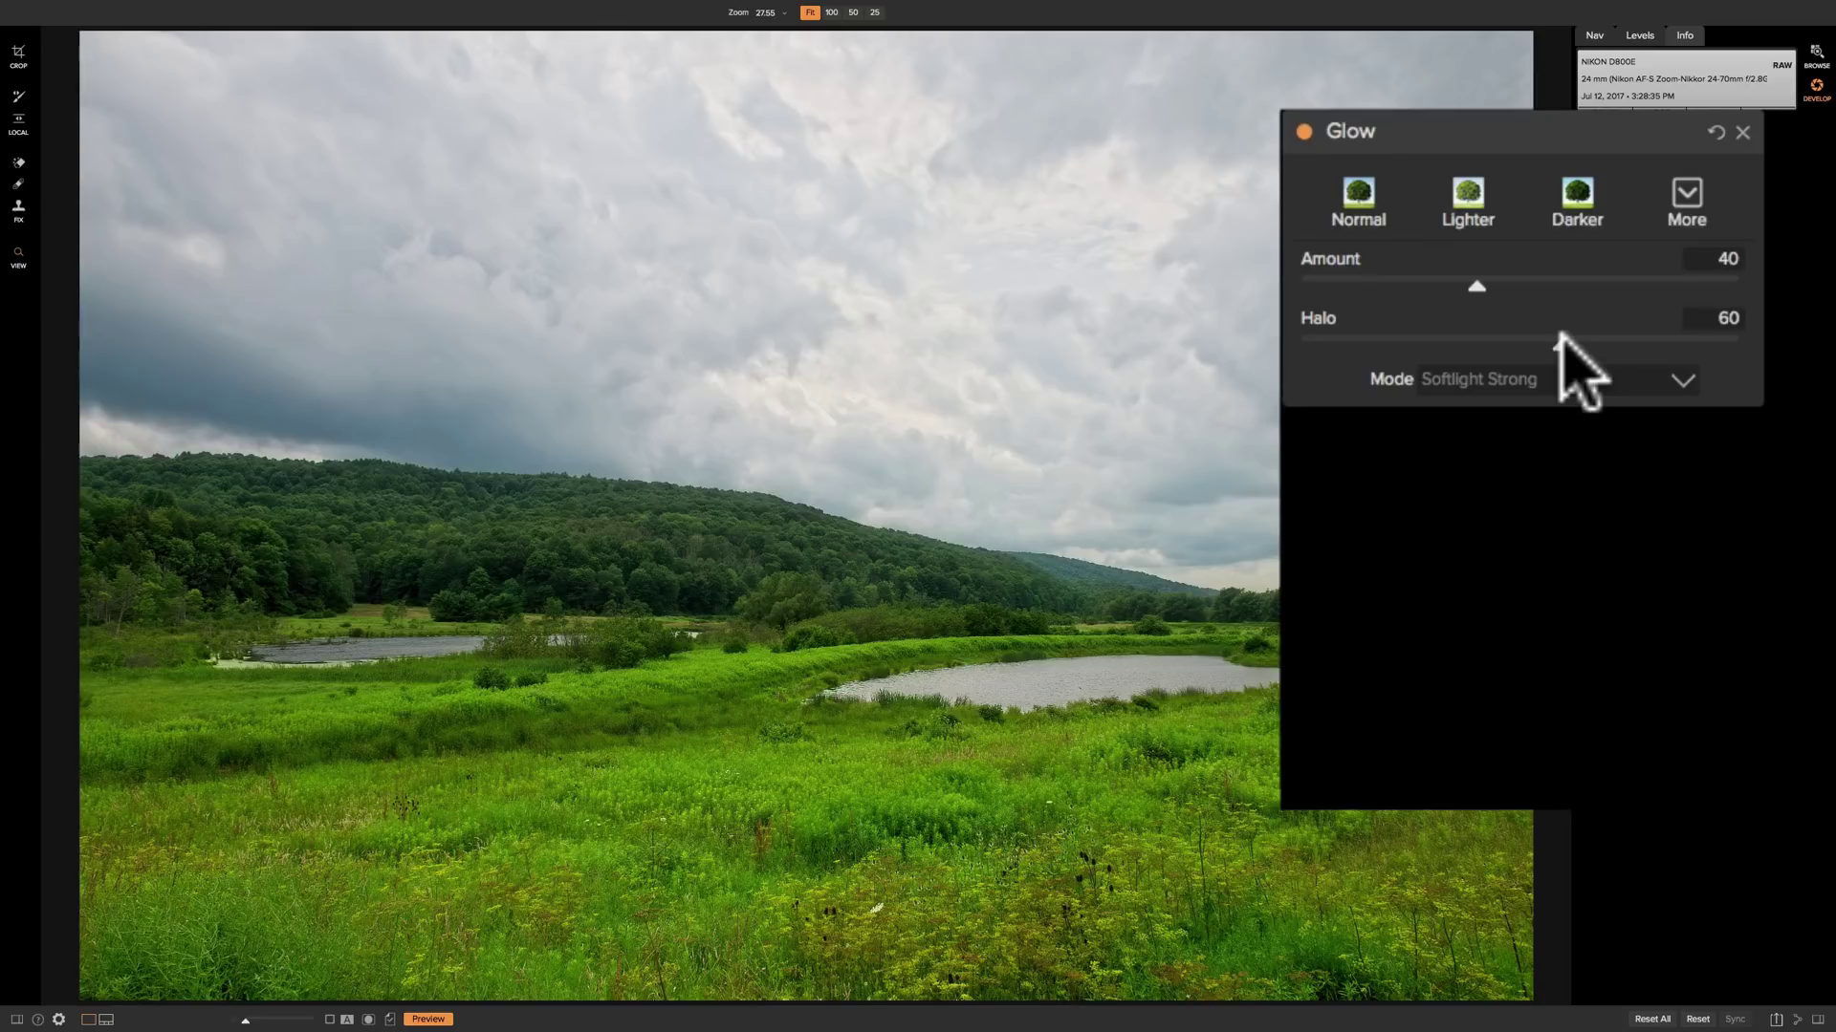
{"action": "left_click", "coordinate": [1683, 192]}
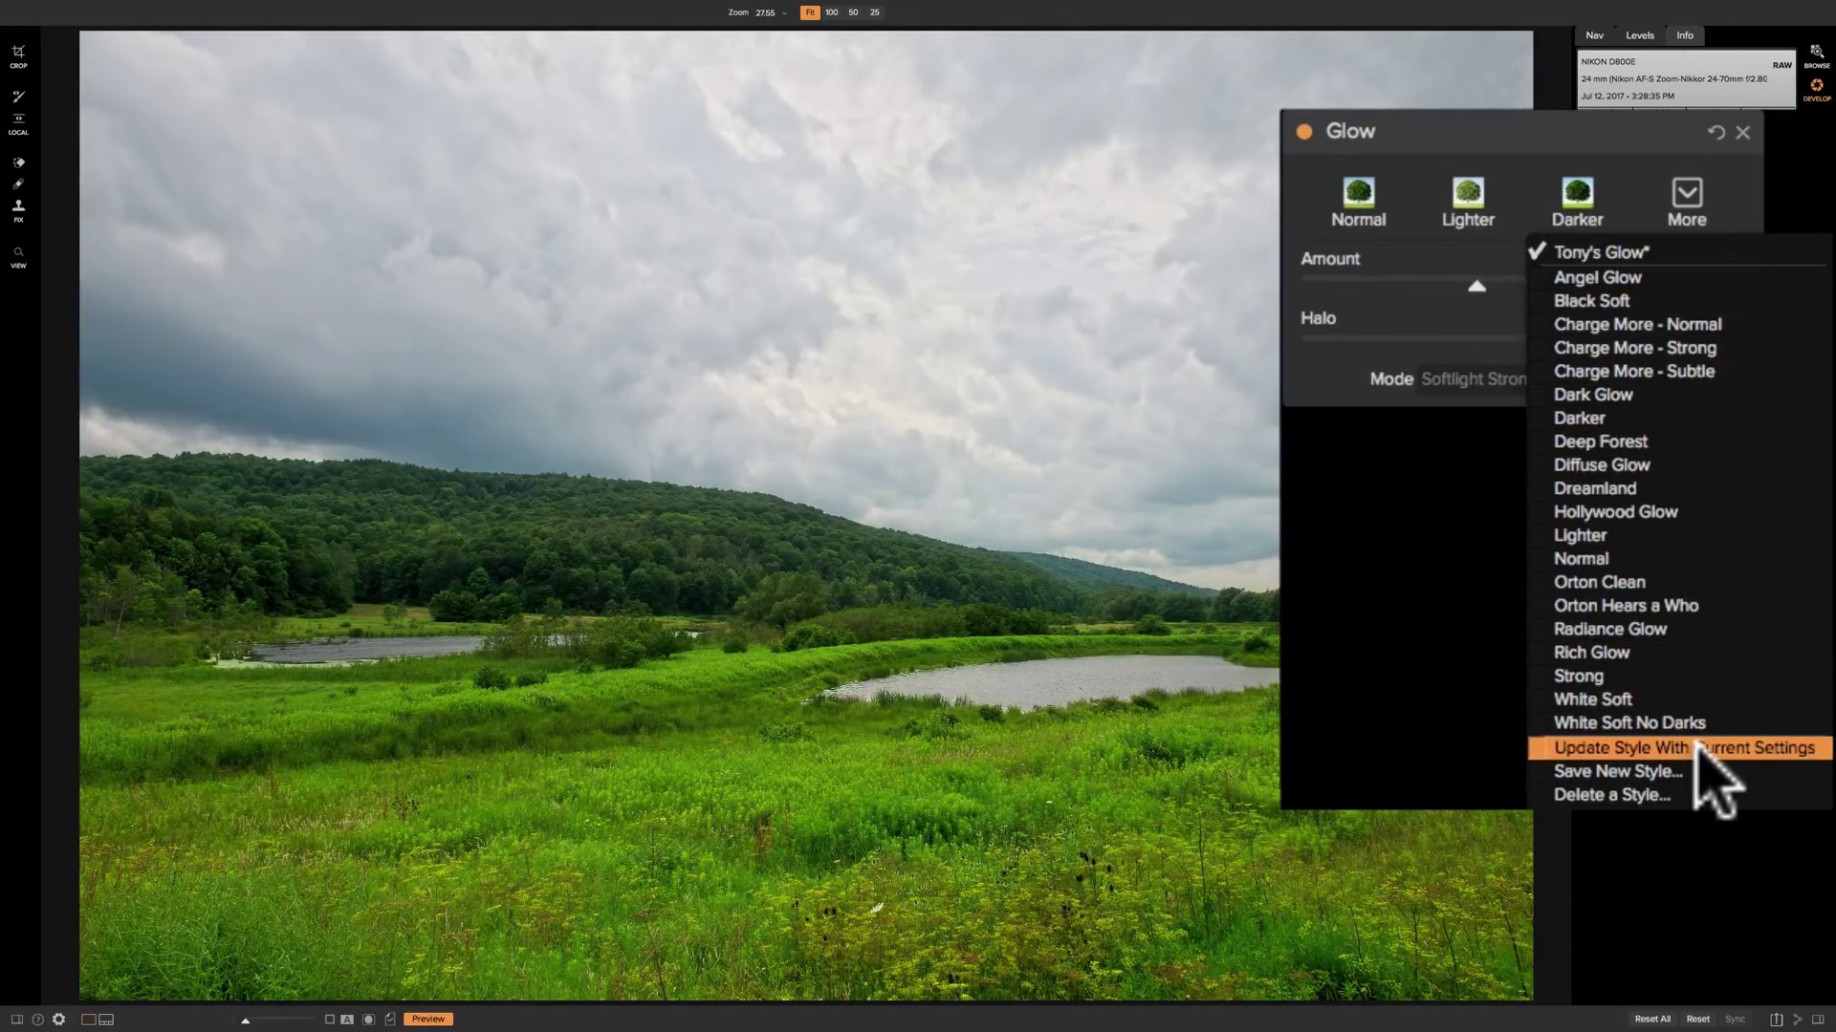
{"action": "left_click", "coordinate": [1700, 748]}
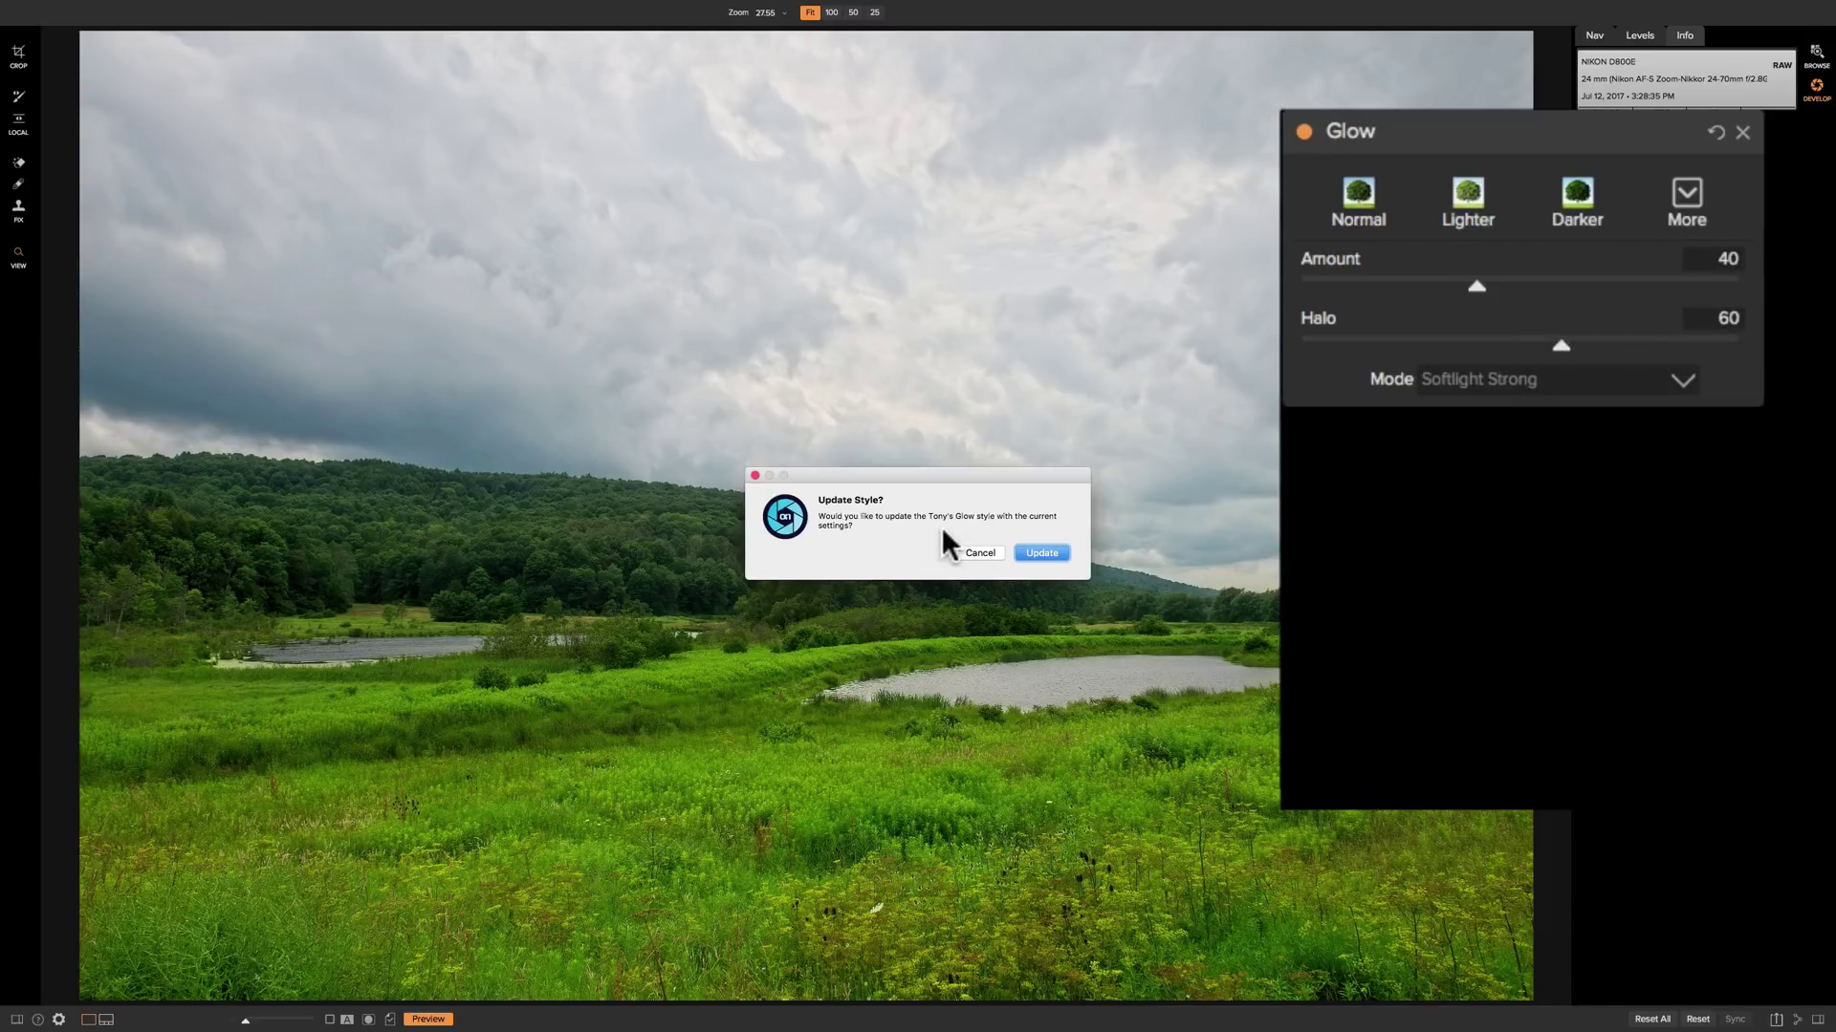
{"action": "left_click", "coordinate": [1039, 553]}
Lower Amount to 28 and Halo to 32, then reapply the updated custom style
{"action": "left_click", "coordinate": [1422, 286]}
{"action": "left_click", "coordinate": [1437, 339]}
{"action": "left_click", "coordinate": [1687, 194]}
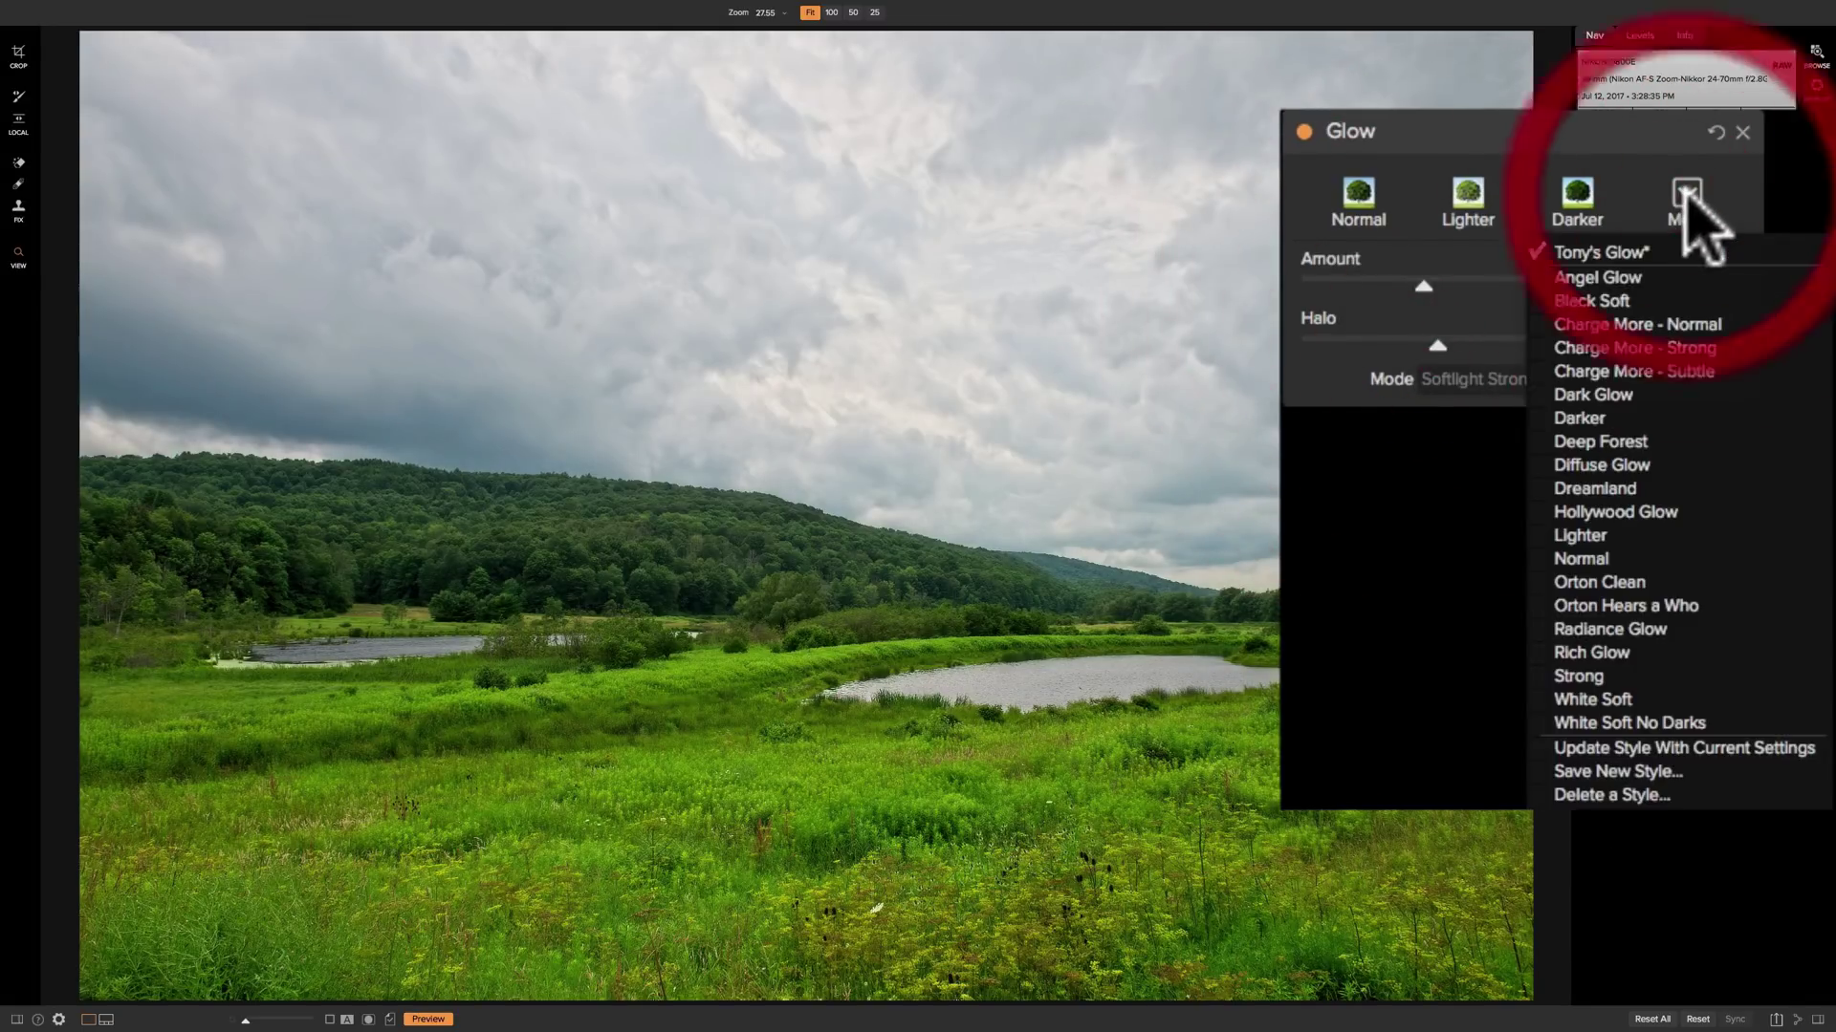
{"action": "left_click", "coordinate": [1607, 253]}
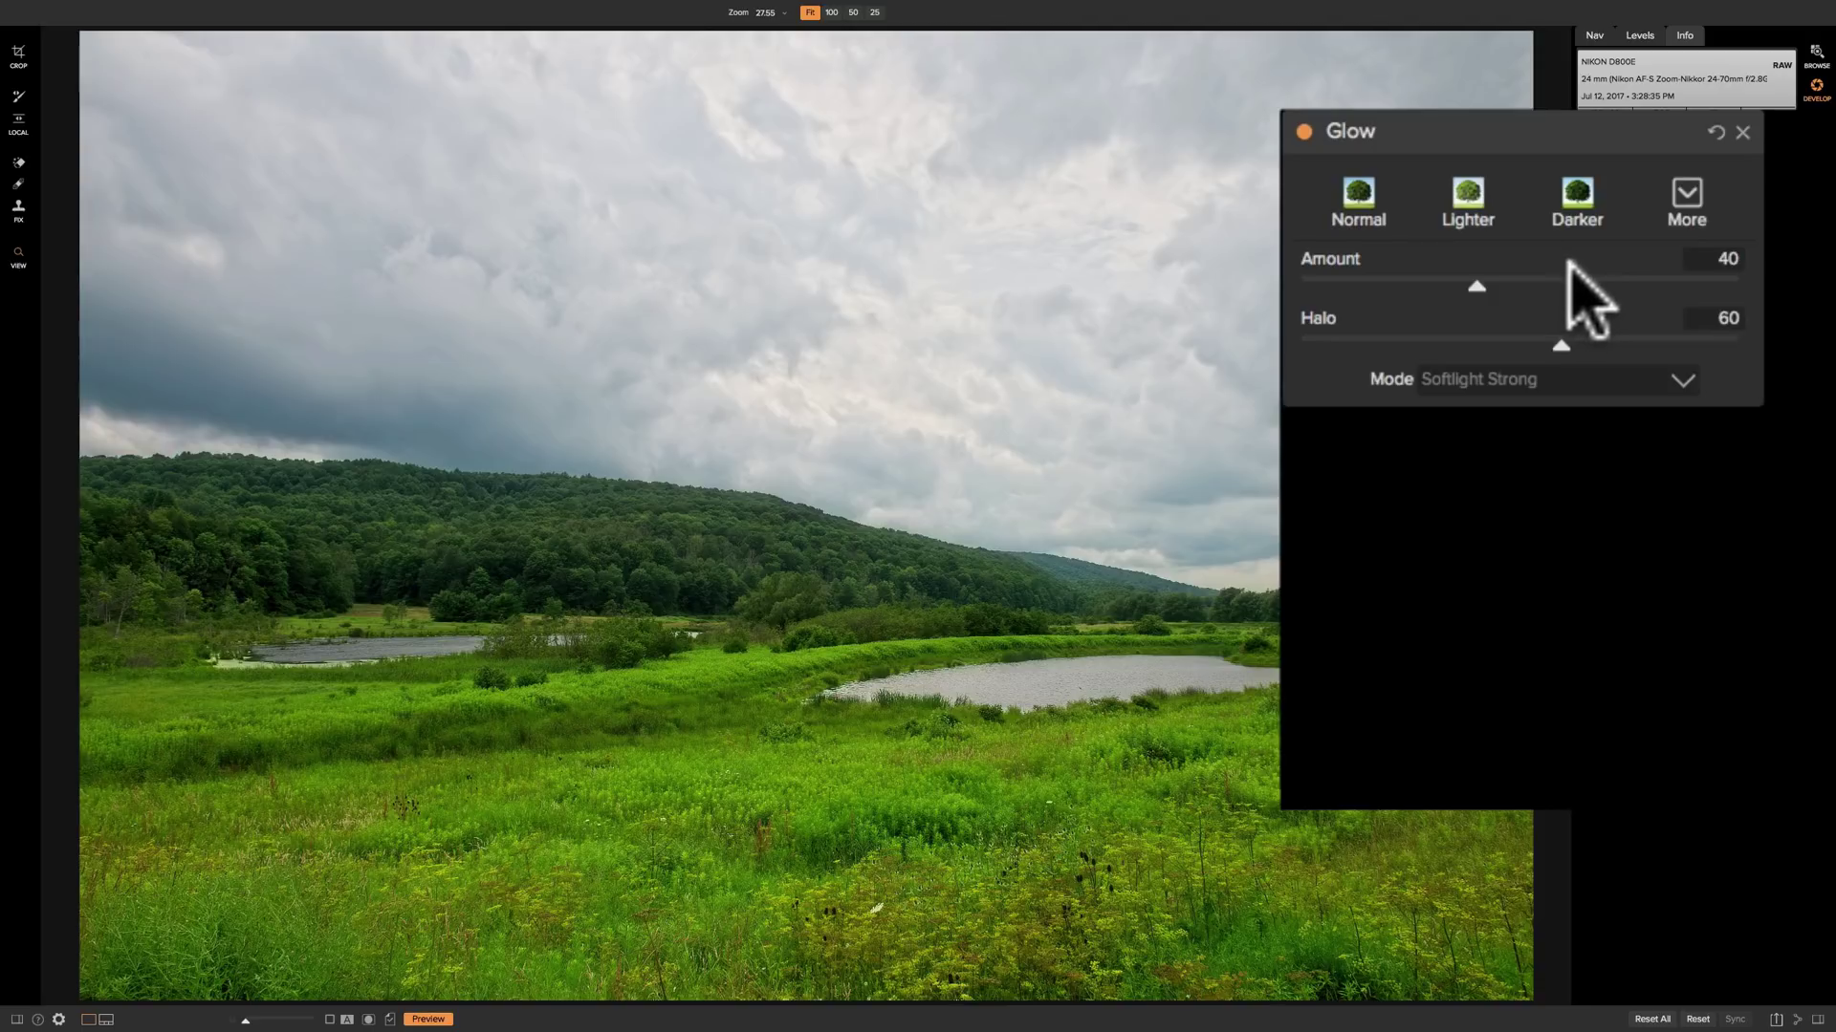
Pick the custom glow style in the Delete a Style popup and delete it
{"action": "left_click", "coordinate": [1687, 194]}
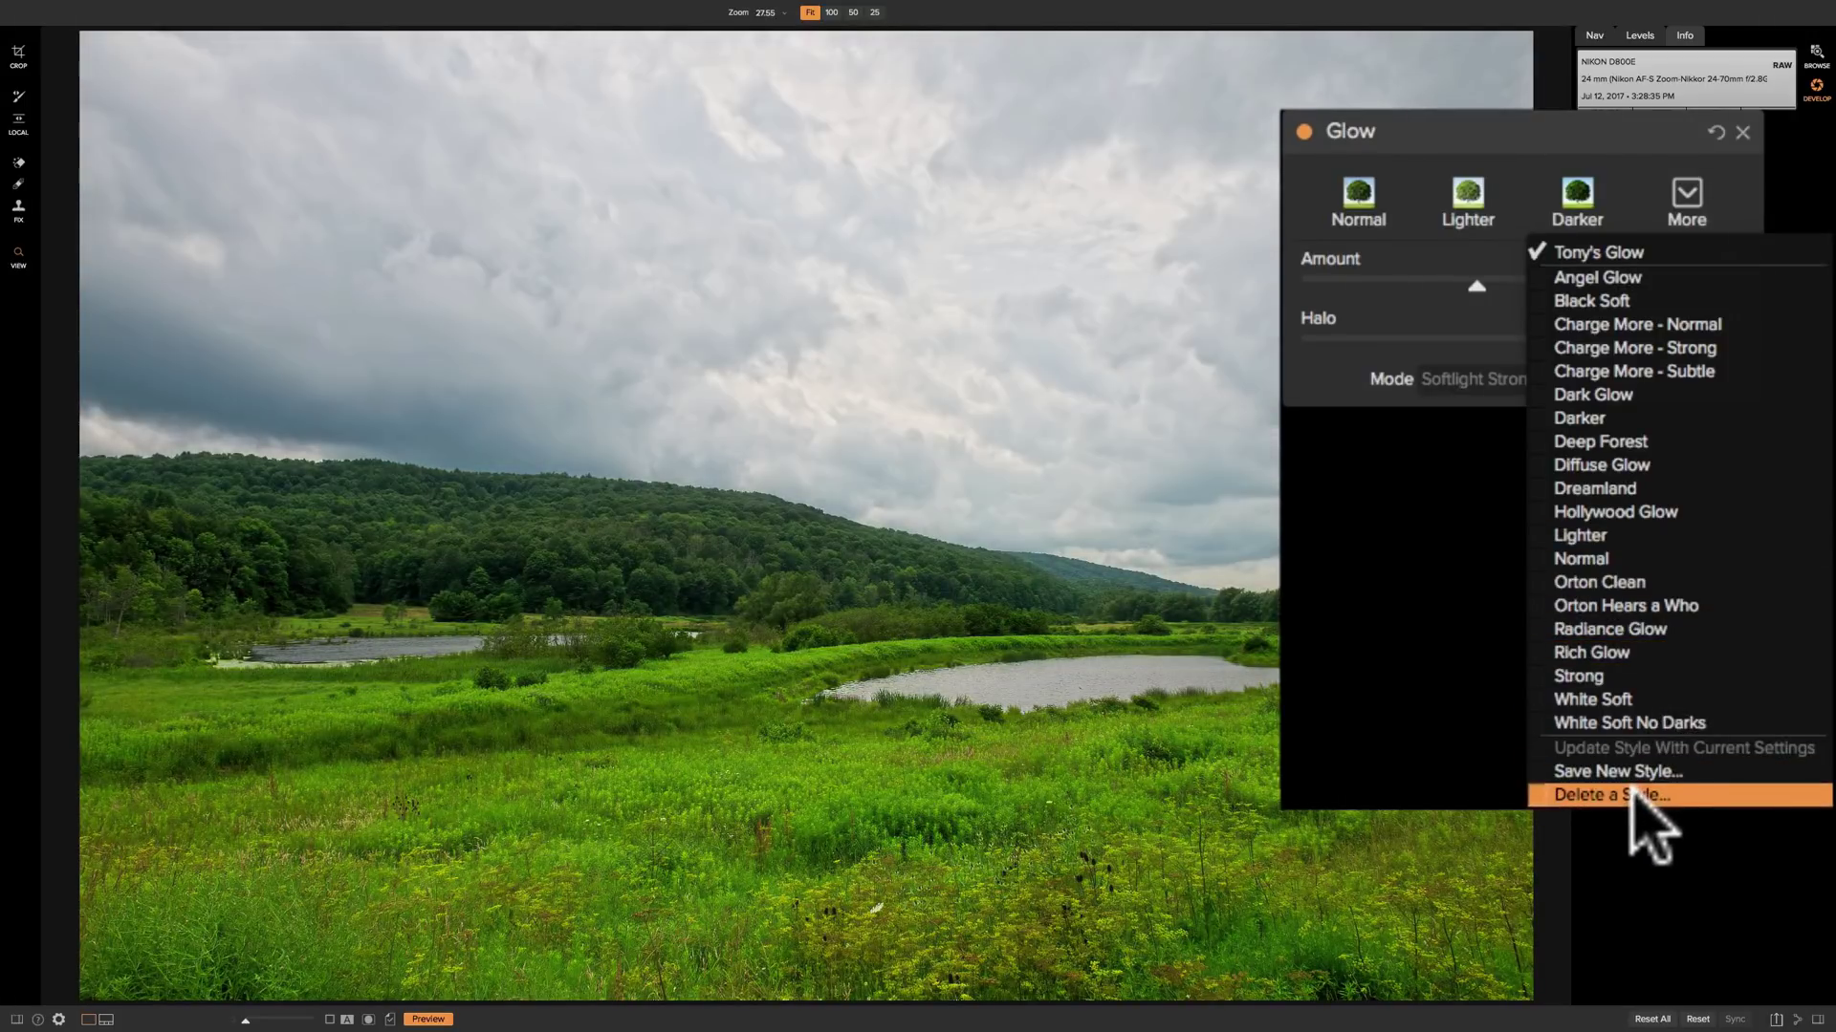
{"action": "left_click", "coordinate": [1637, 795]}
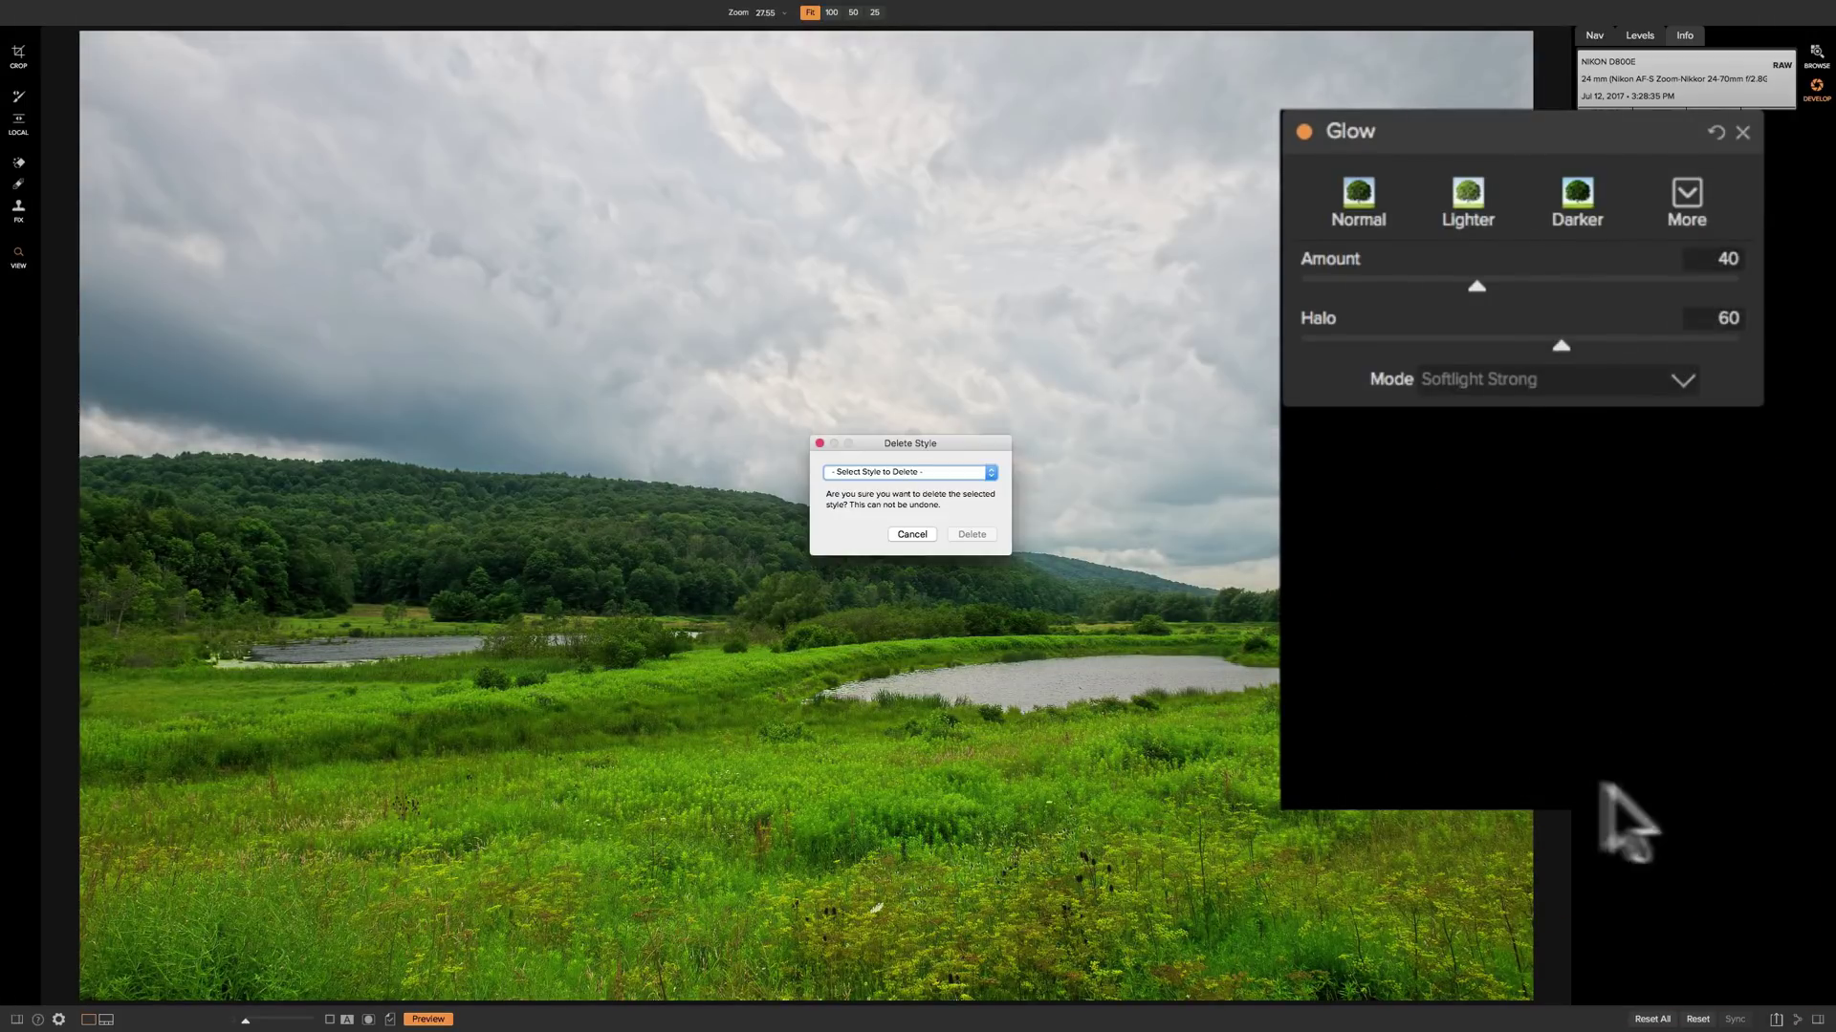
{"action": "left_click", "coordinate": [991, 472]}
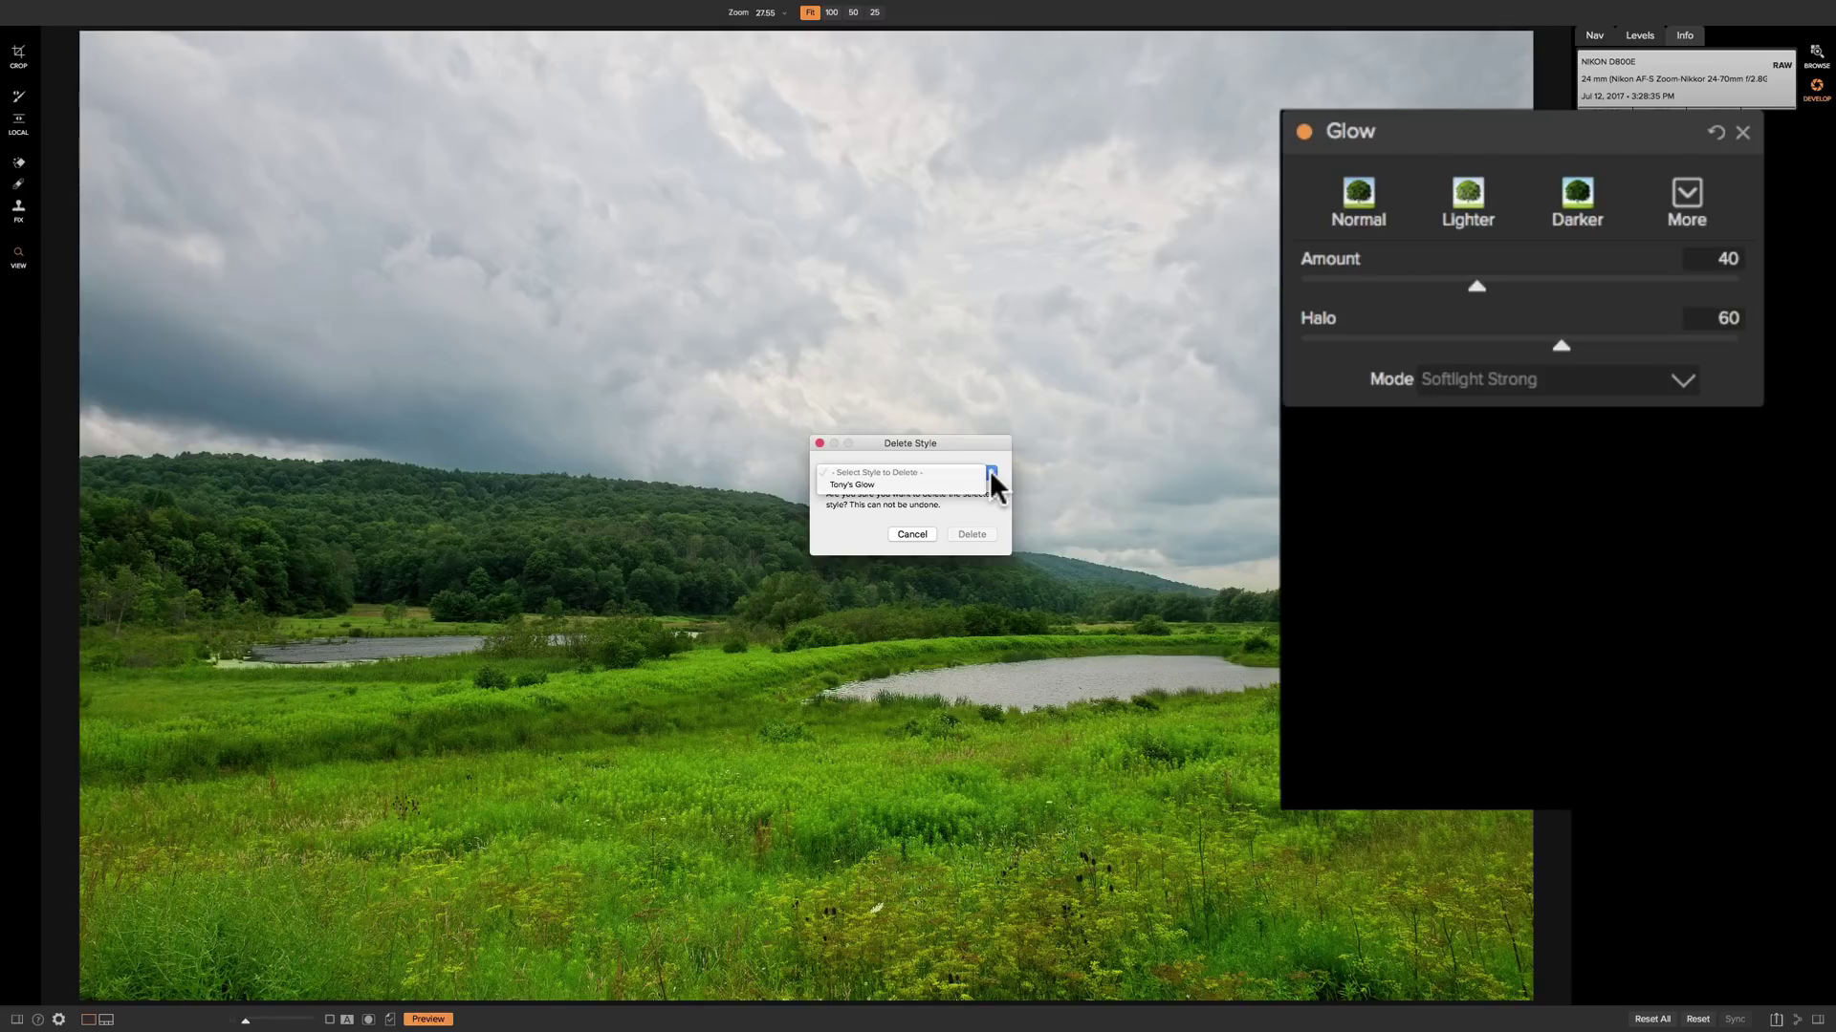
{"action": "left_click", "coordinate": [874, 485]}
{"action": "left_click", "coordinate": [971, 532]}
{"action": "left_click", "coordinate": [1687, 192]}
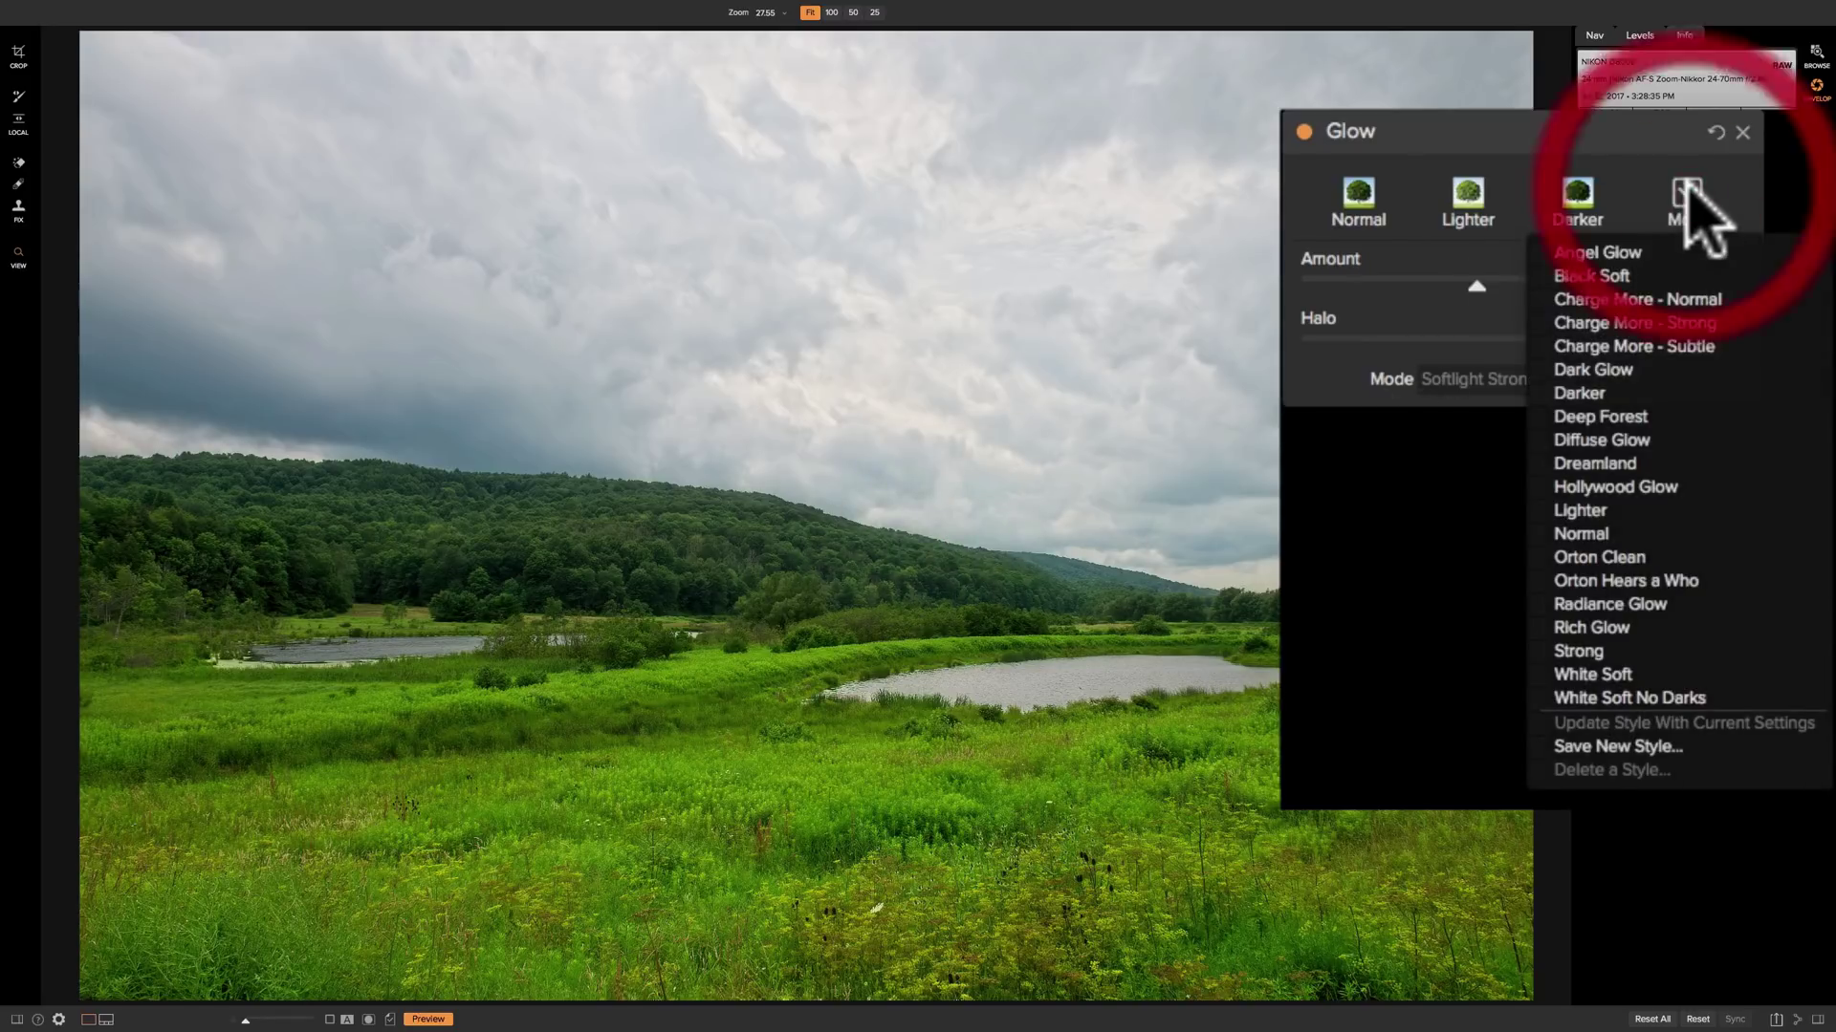
{"action": "left_click", "coordinate": [1686, 186]}
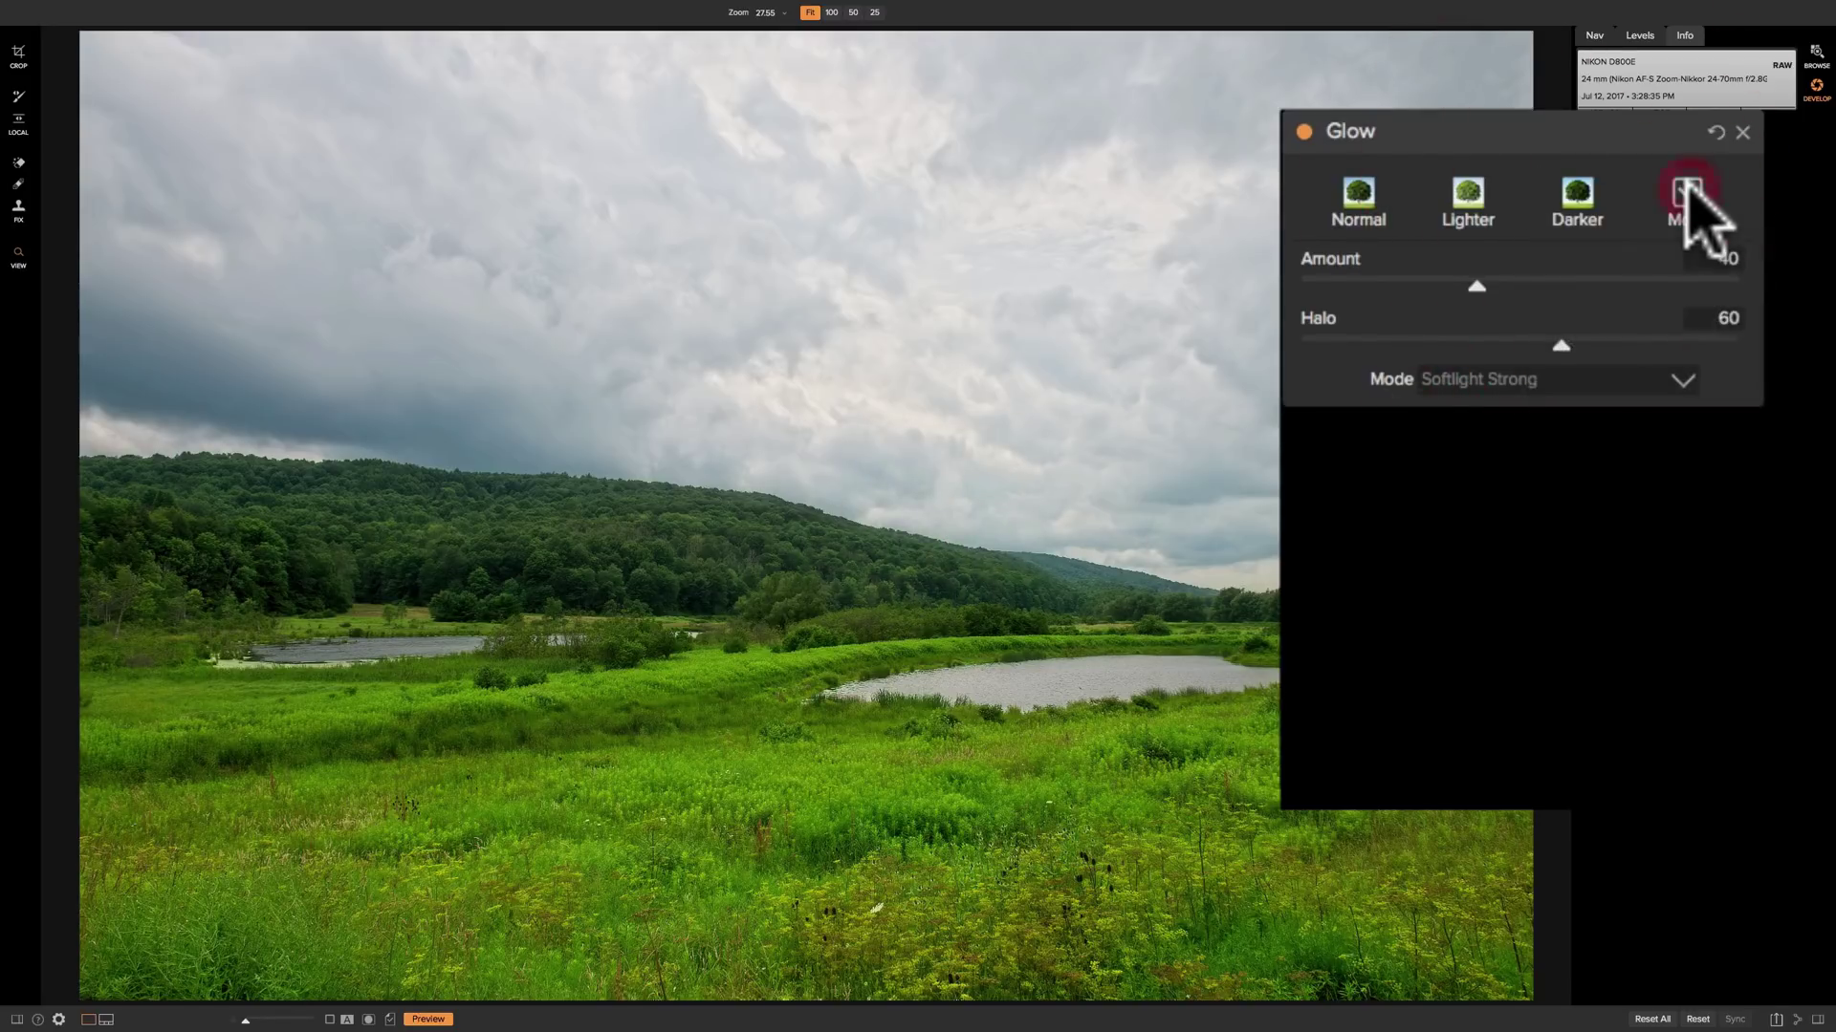